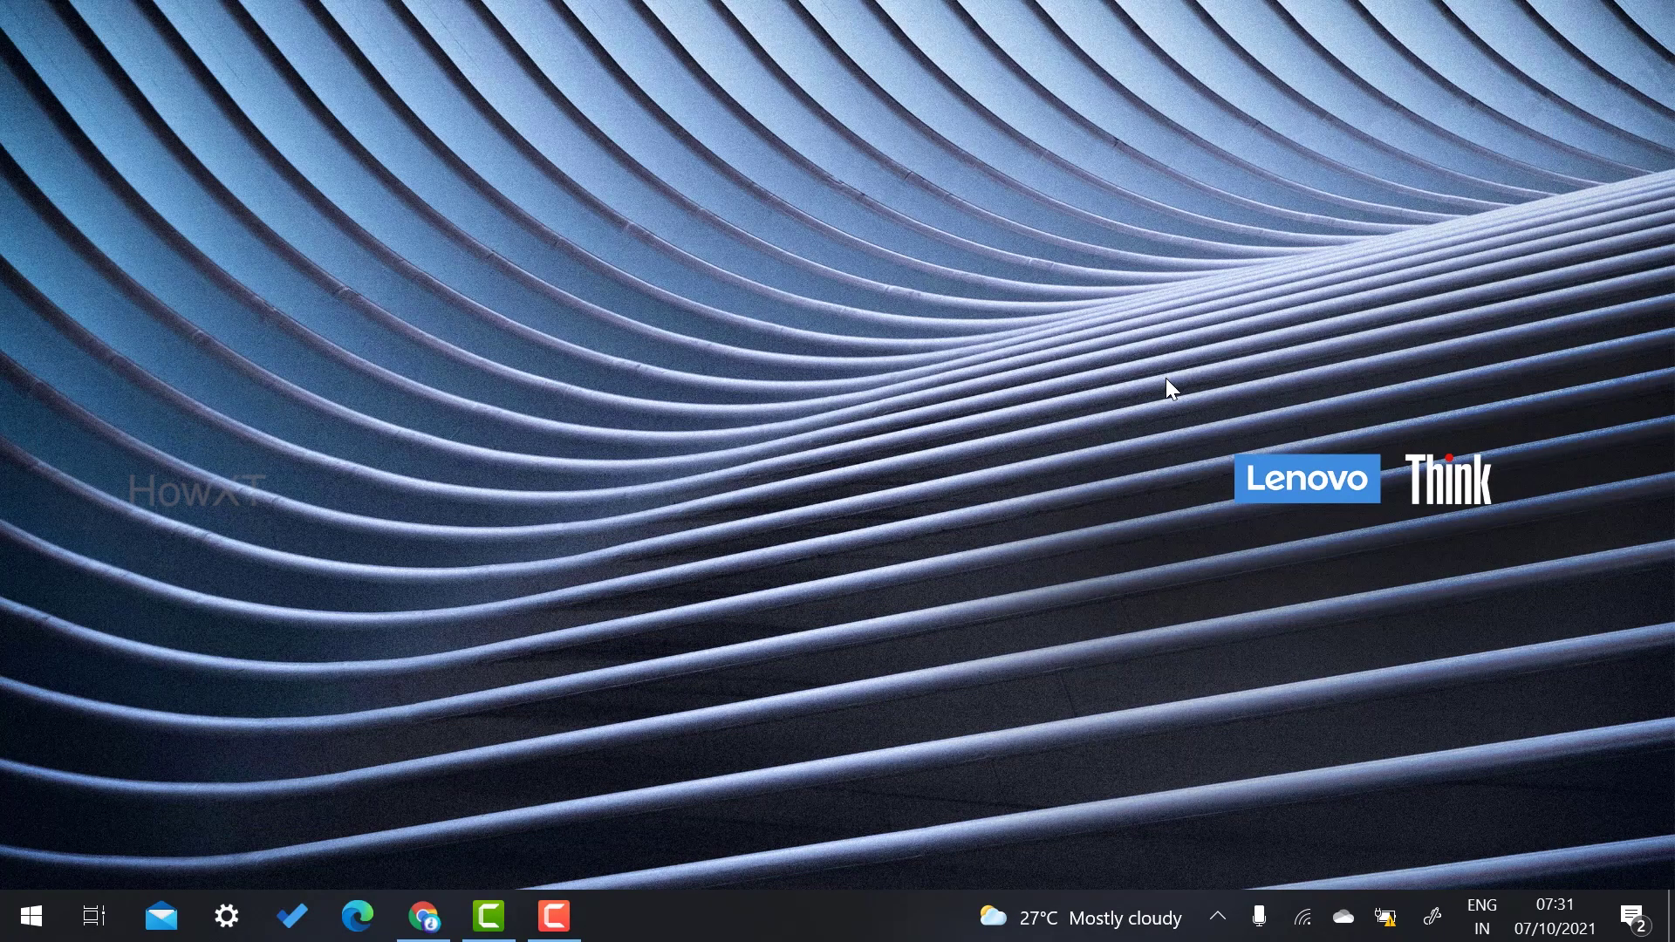
# Open the Windows Start menu to search for Word.
pyautogui.press('super')
# Launch Word from Start search, decline the default-program prompt, and open file-sample_100kB from Recent.
pyautogui.write('word')
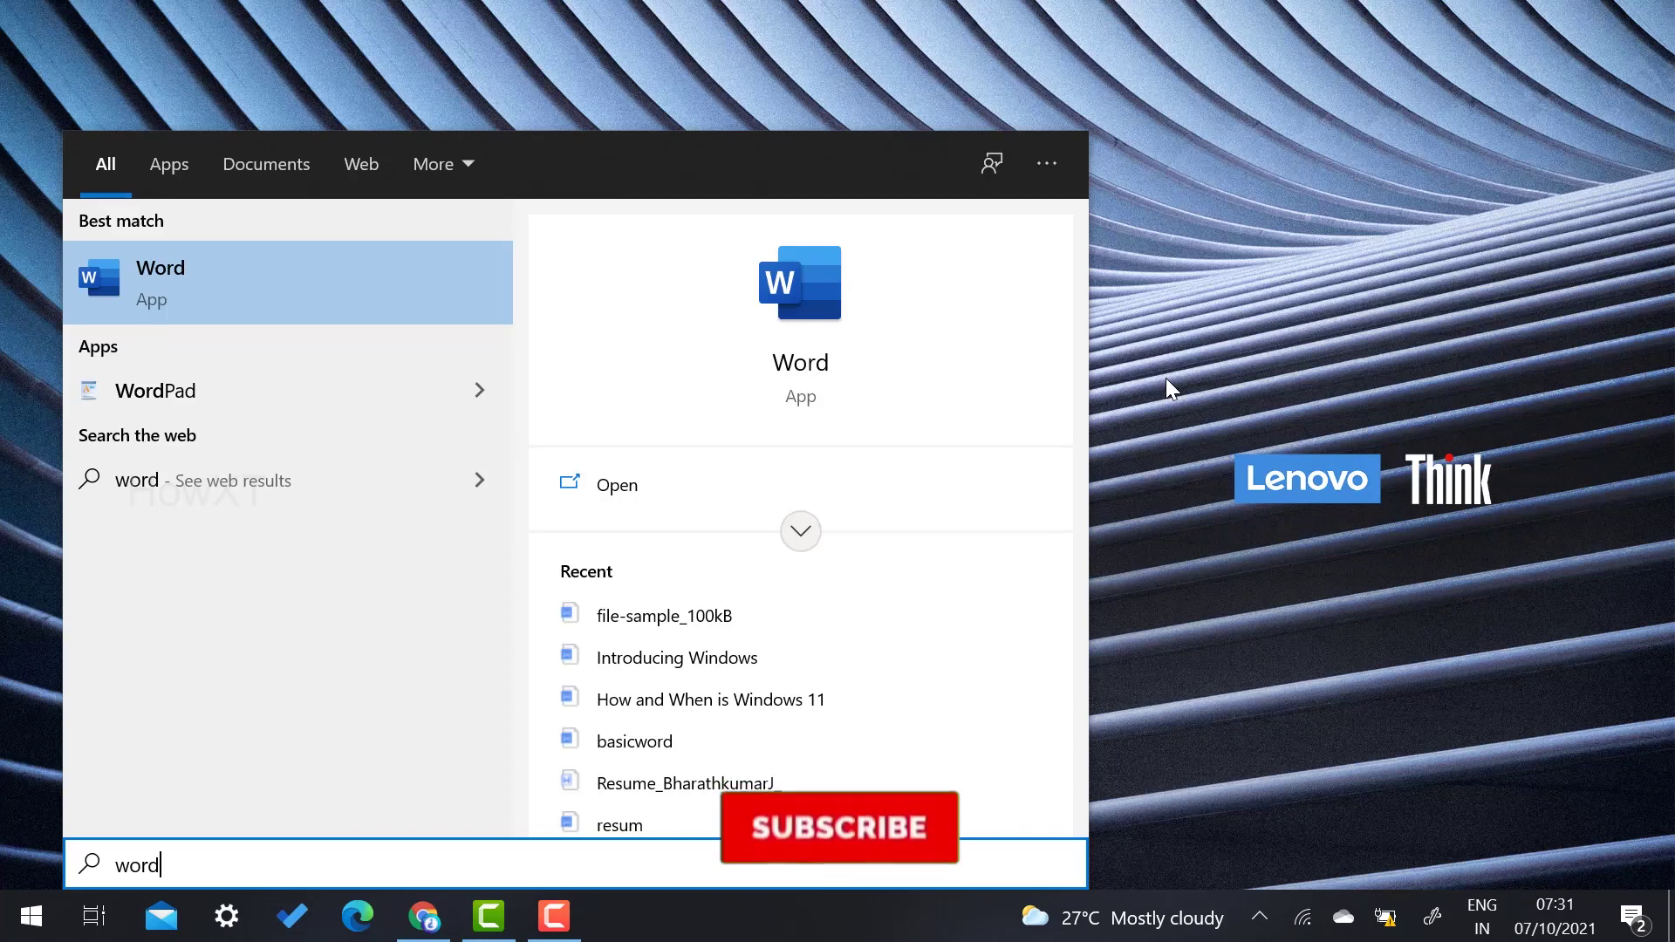
pyautogui.click(310, 262)
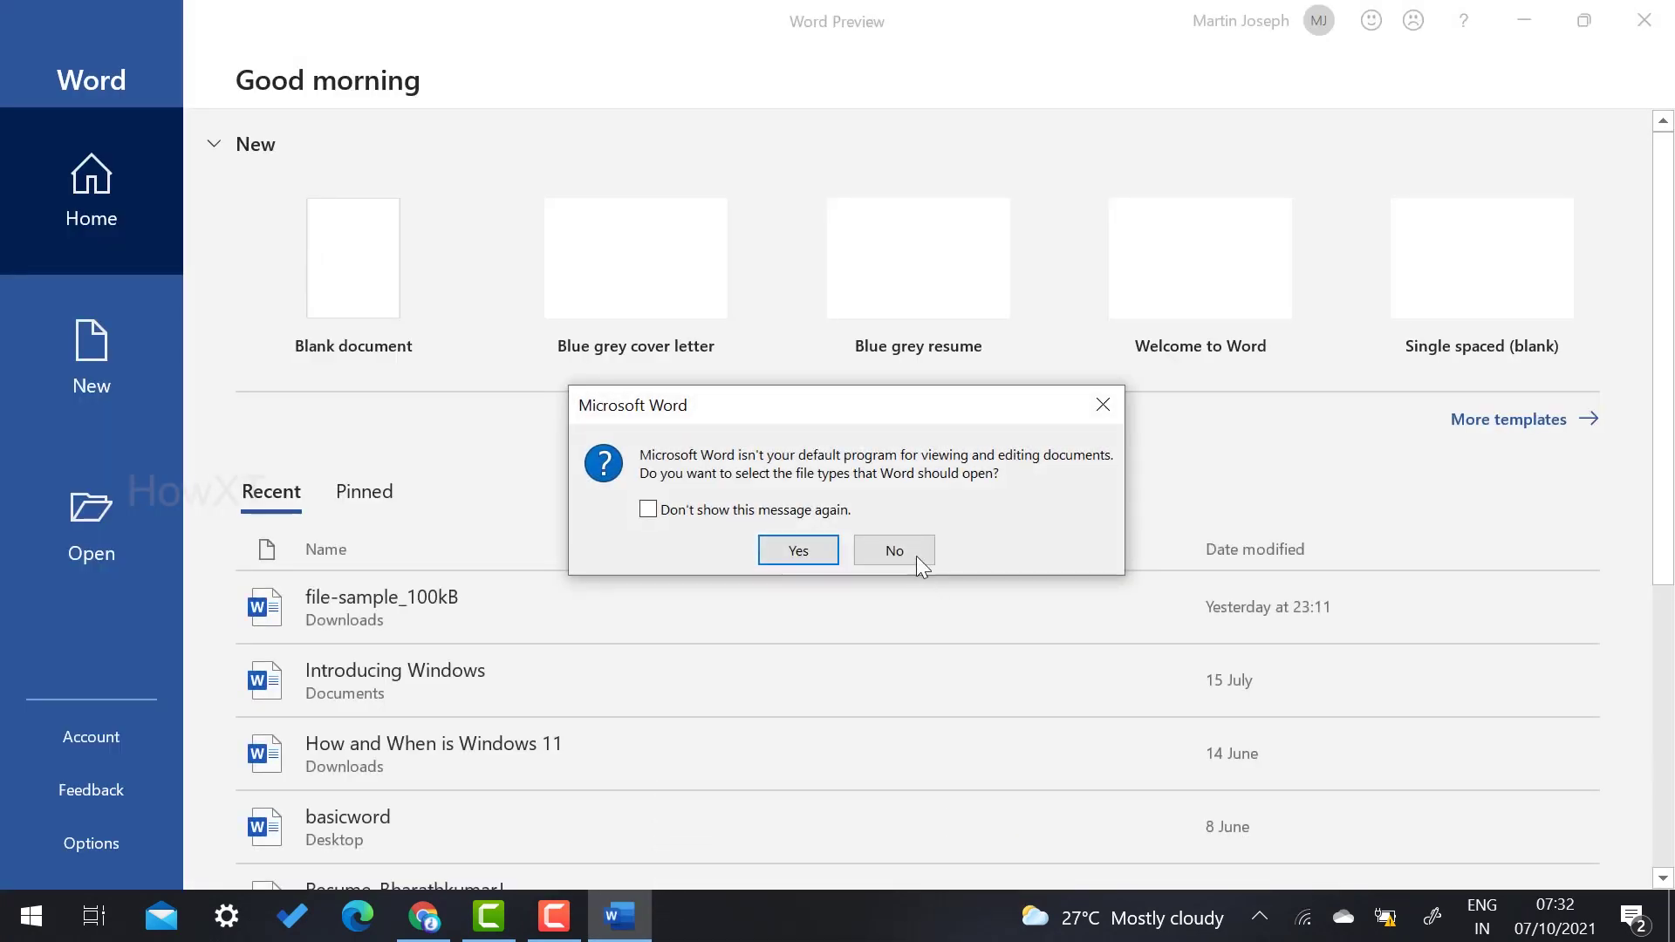
pyautogui.click(916, 555)
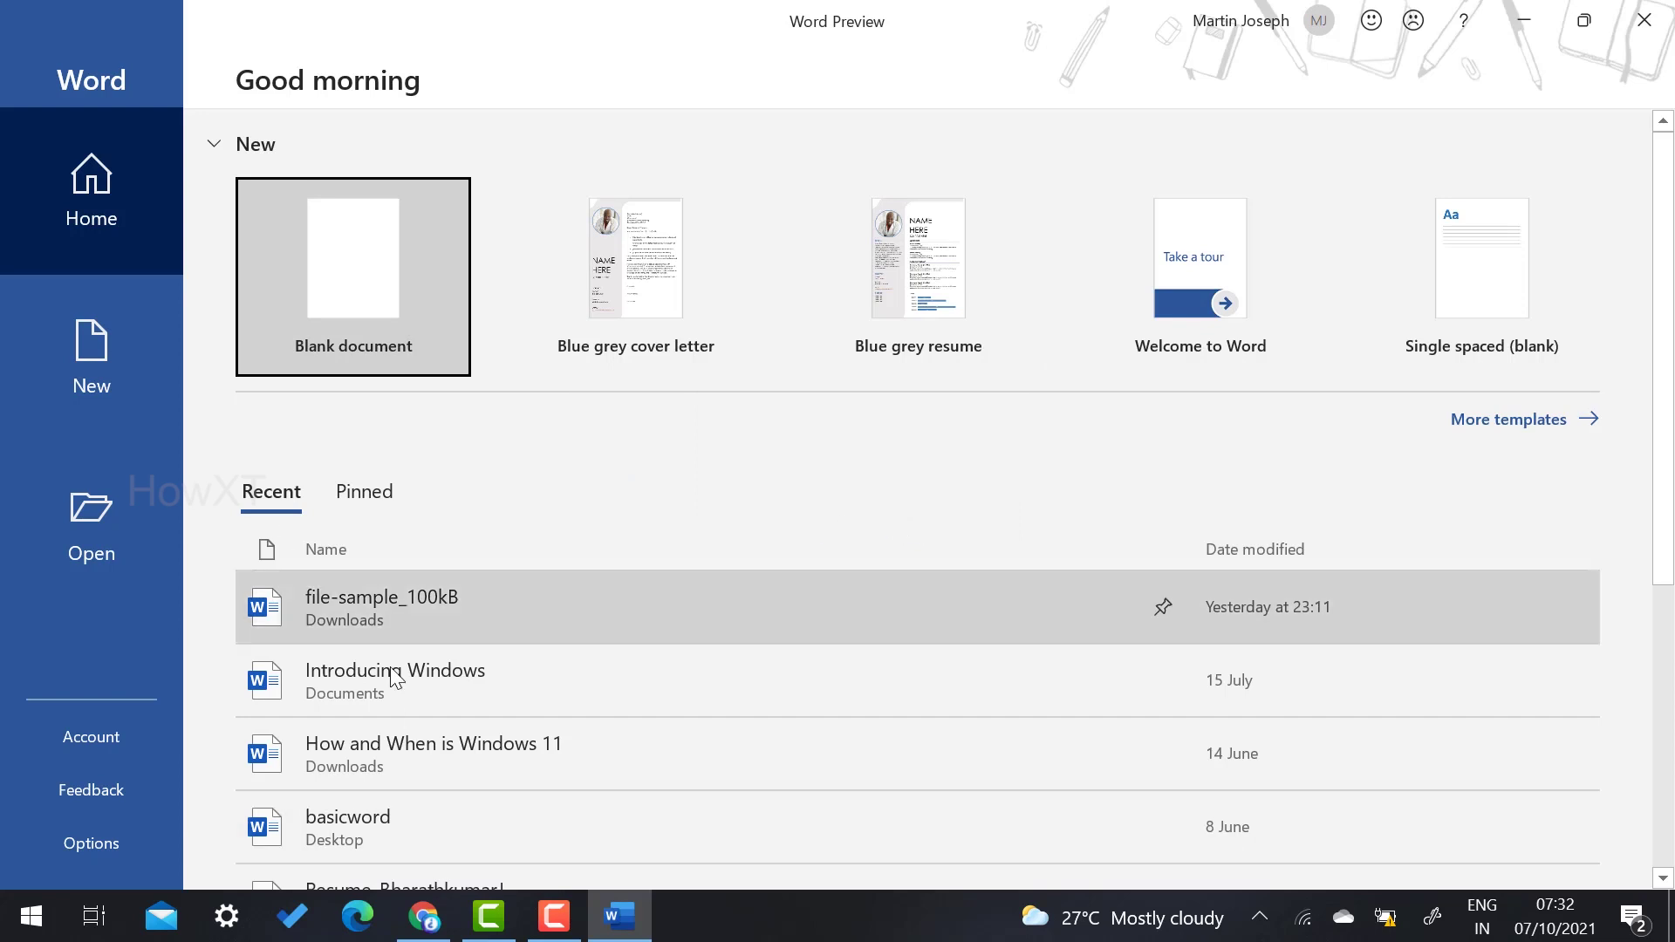
pyautogui.click(413, 622)
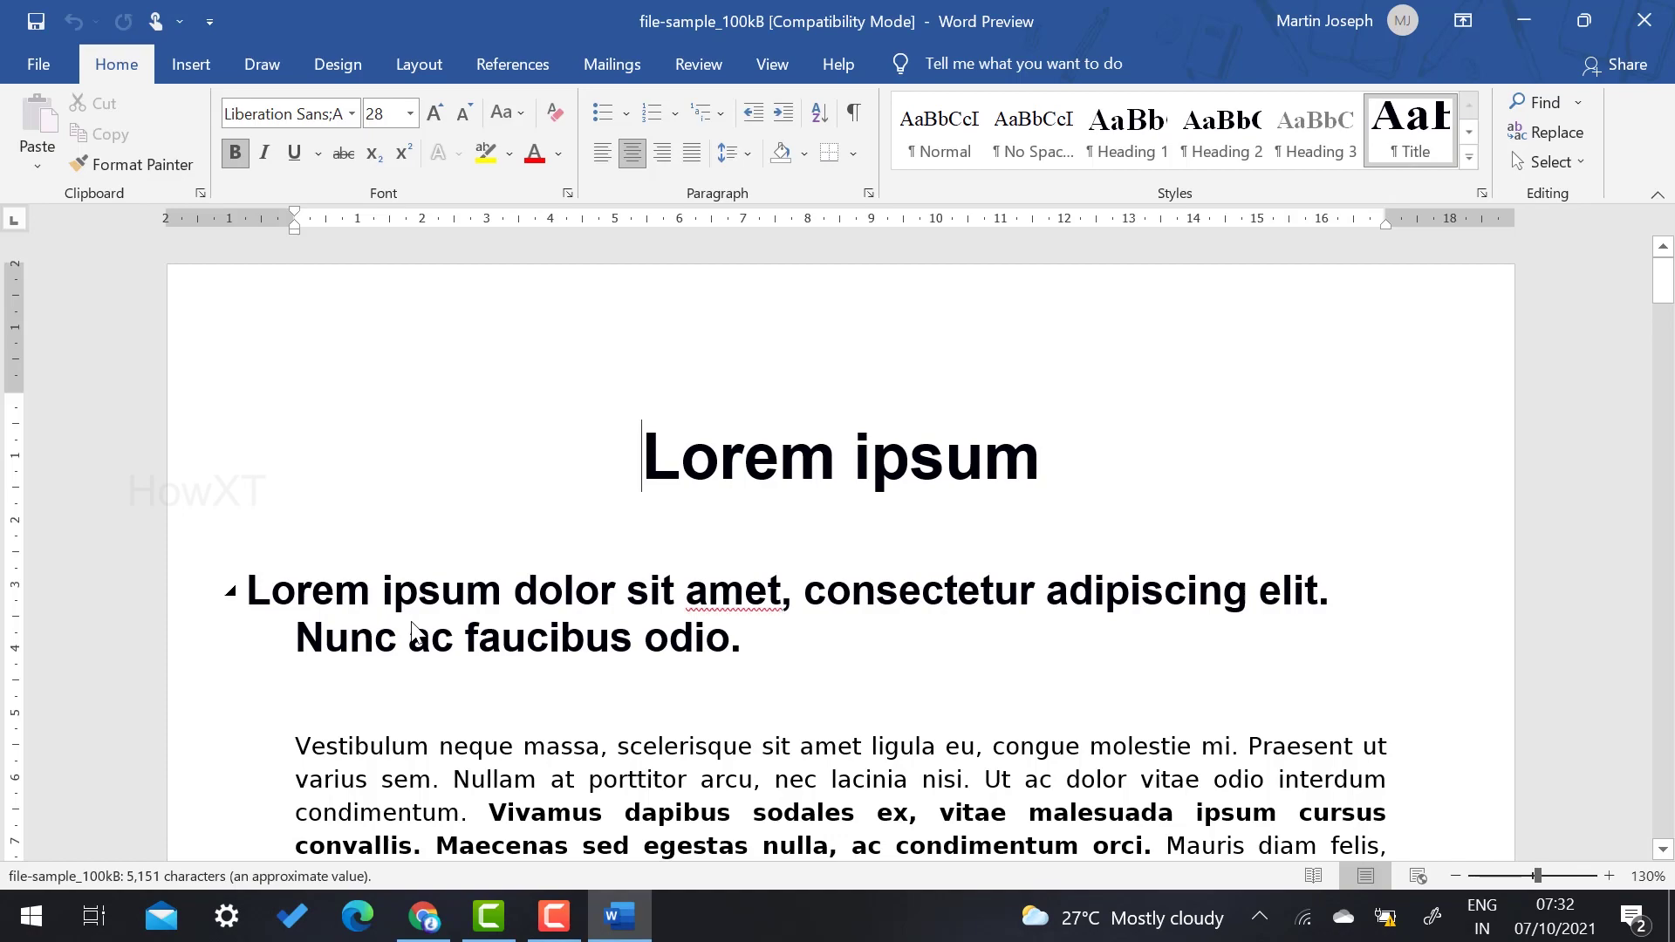
# Scroll through the document and place the cursor at the end of the heading ending in 'odio'.
pyautogui.scroll(-1, 877, 457)
pyautogui.scroll(-1, 877, 458)
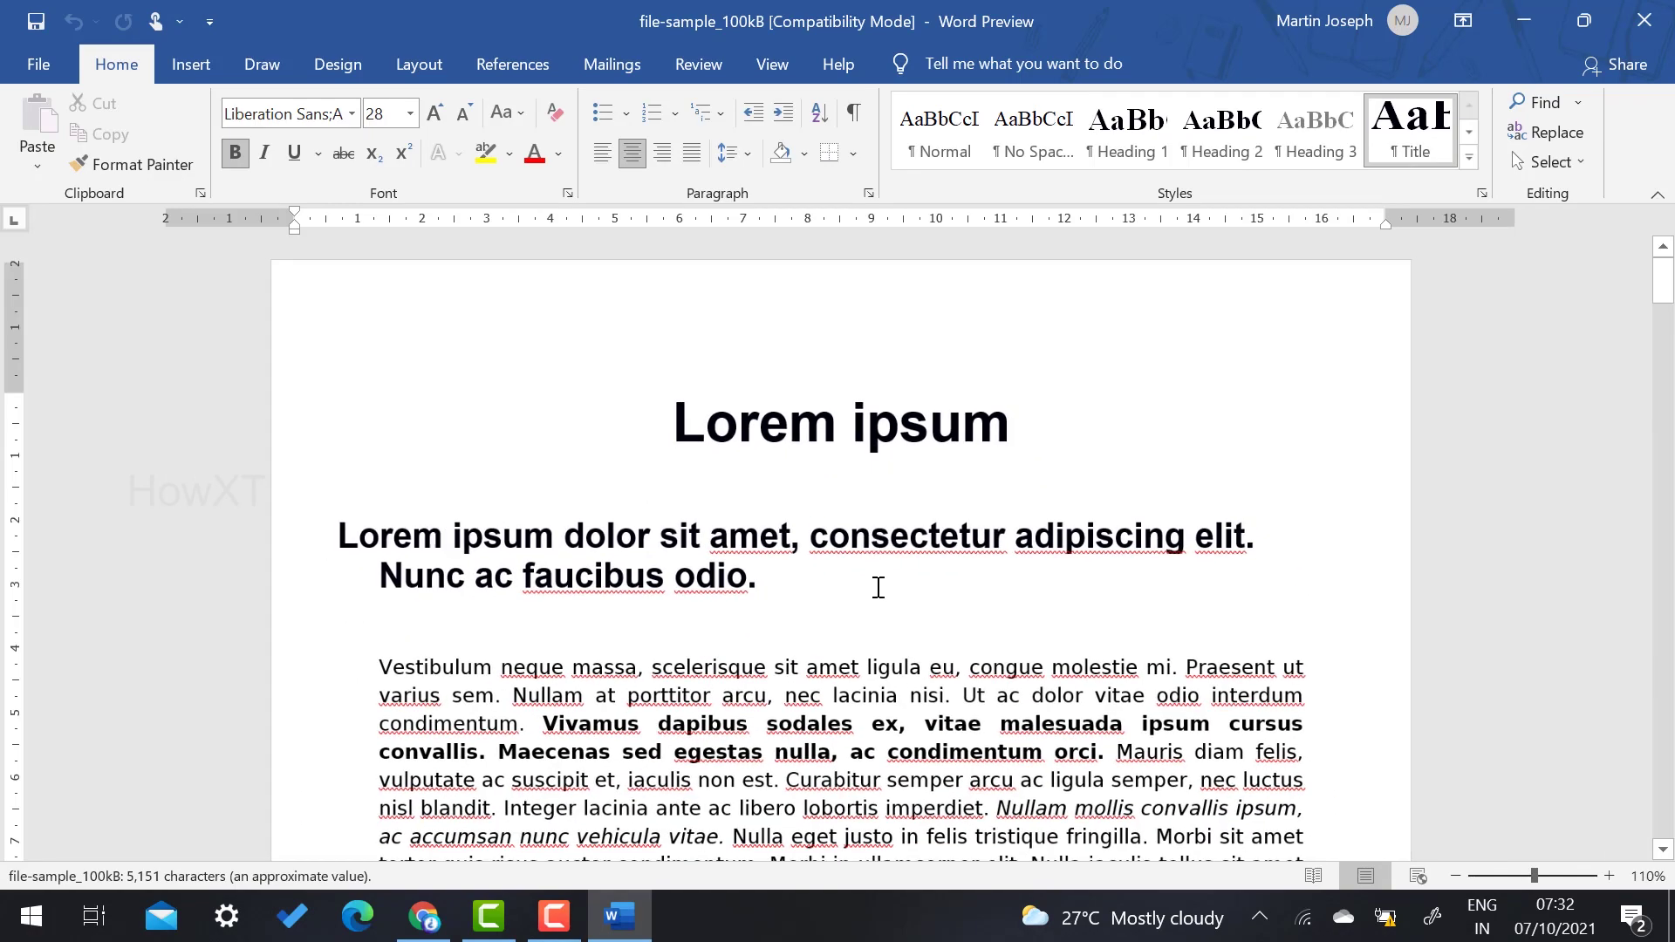
pyautogui.scroll(-6, 875, 587)
pyautogui.scroll(6, 883, 645)
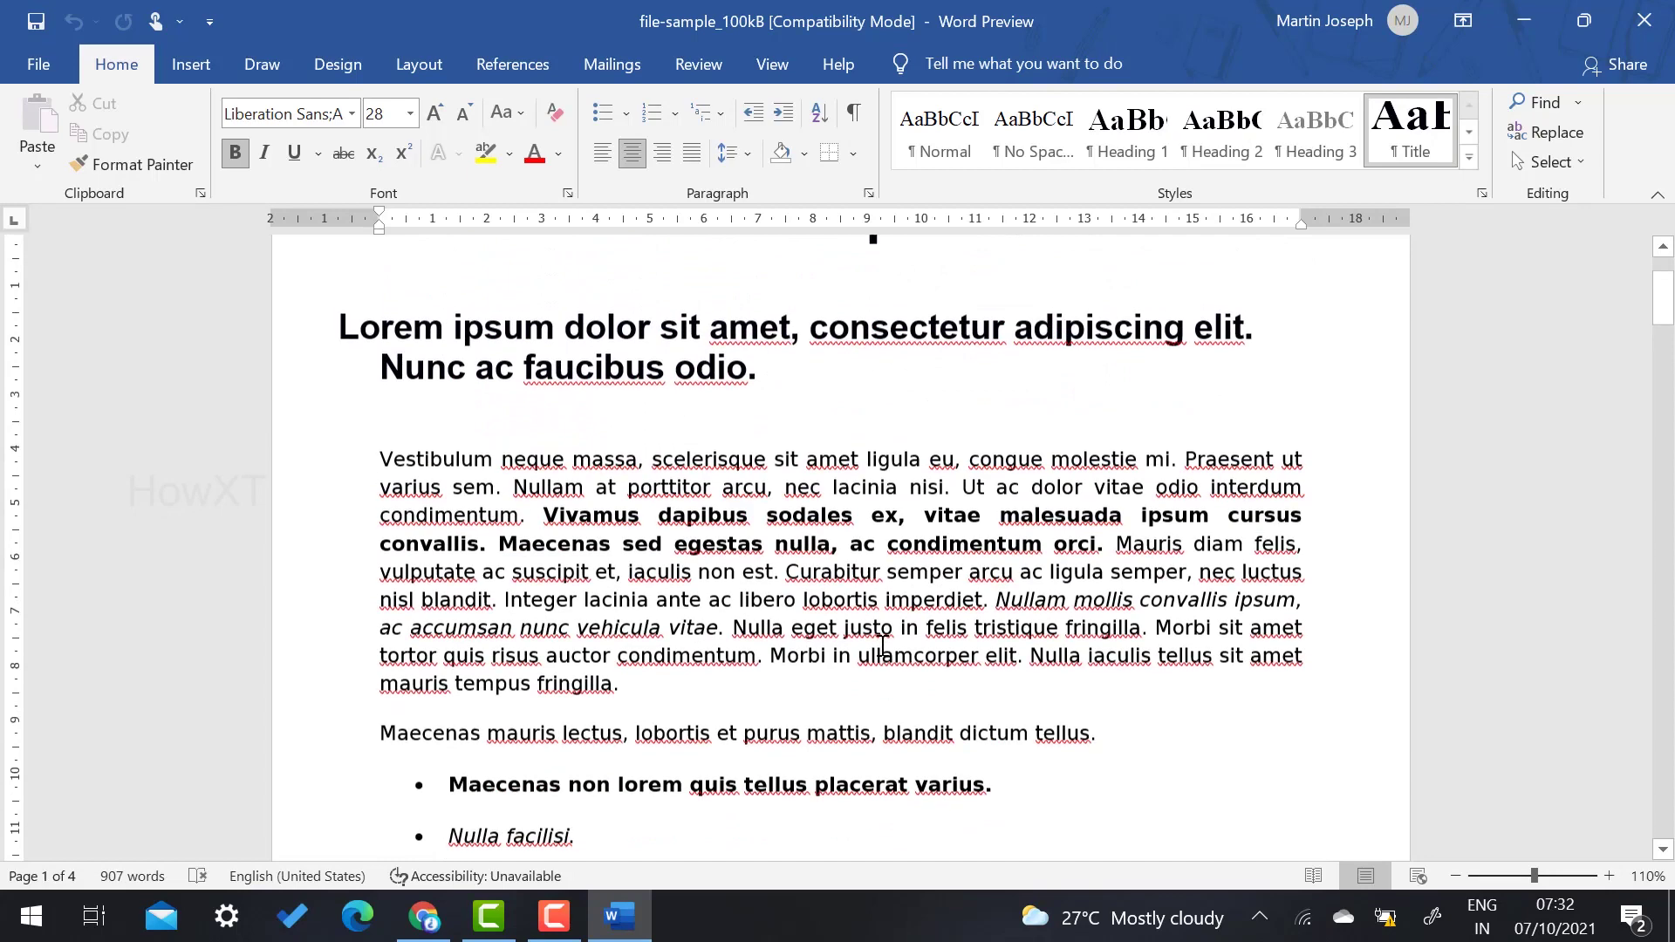
pyautogui.scroll(2, 883, 645)
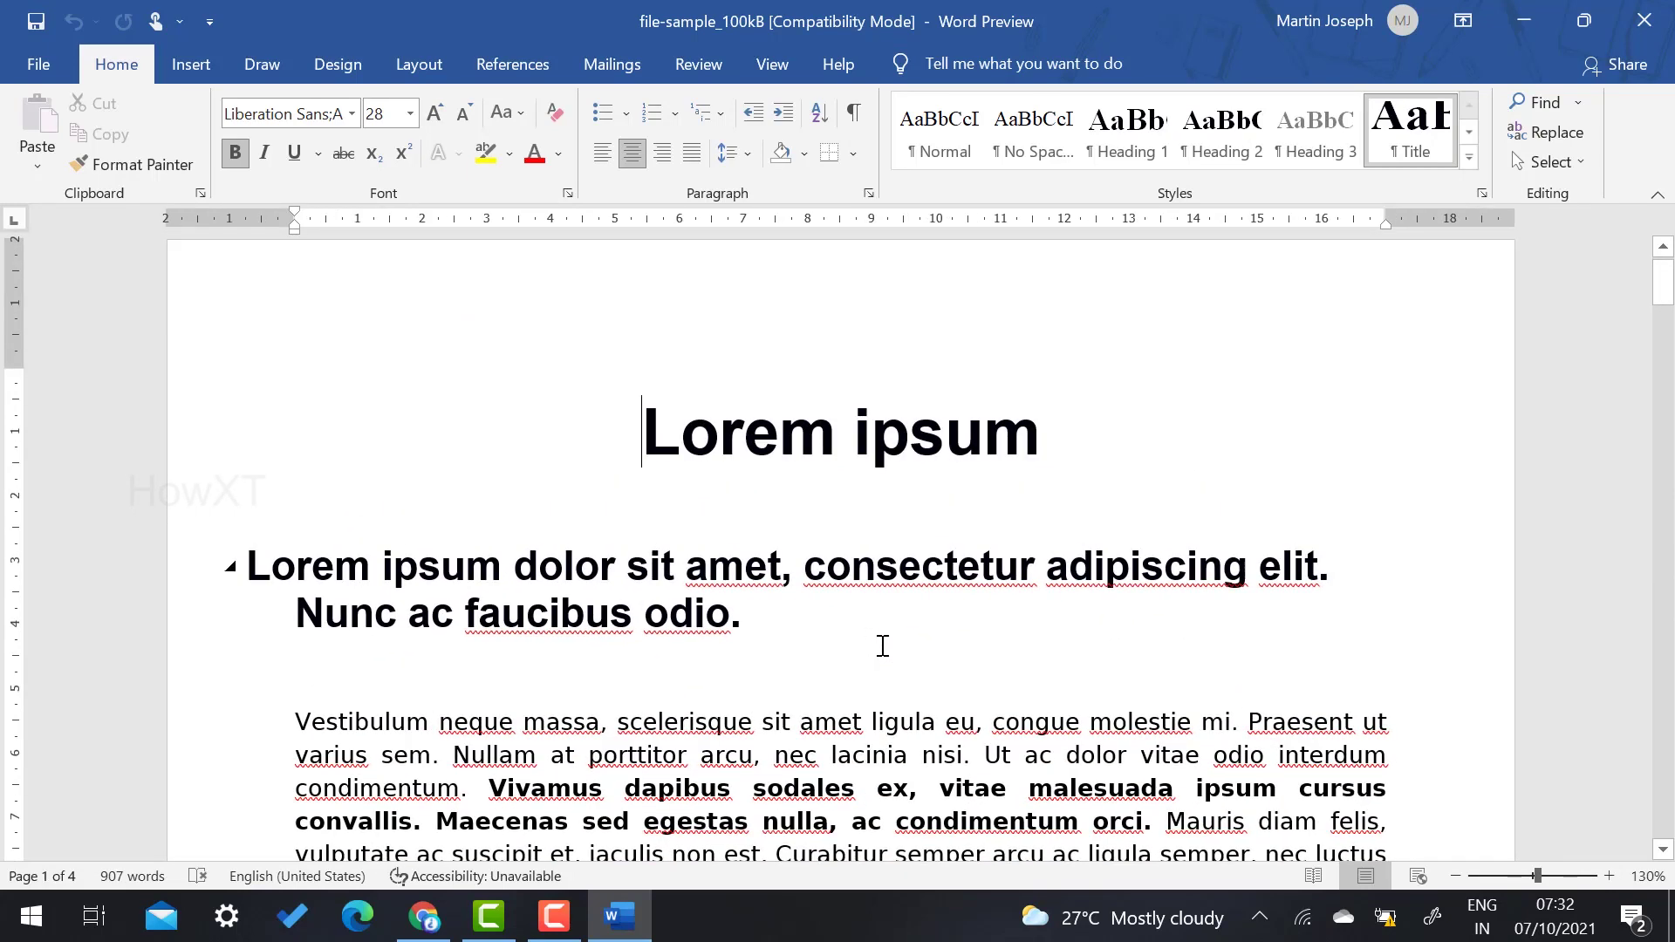
pyautogui.scroll(-2, 882, 646)
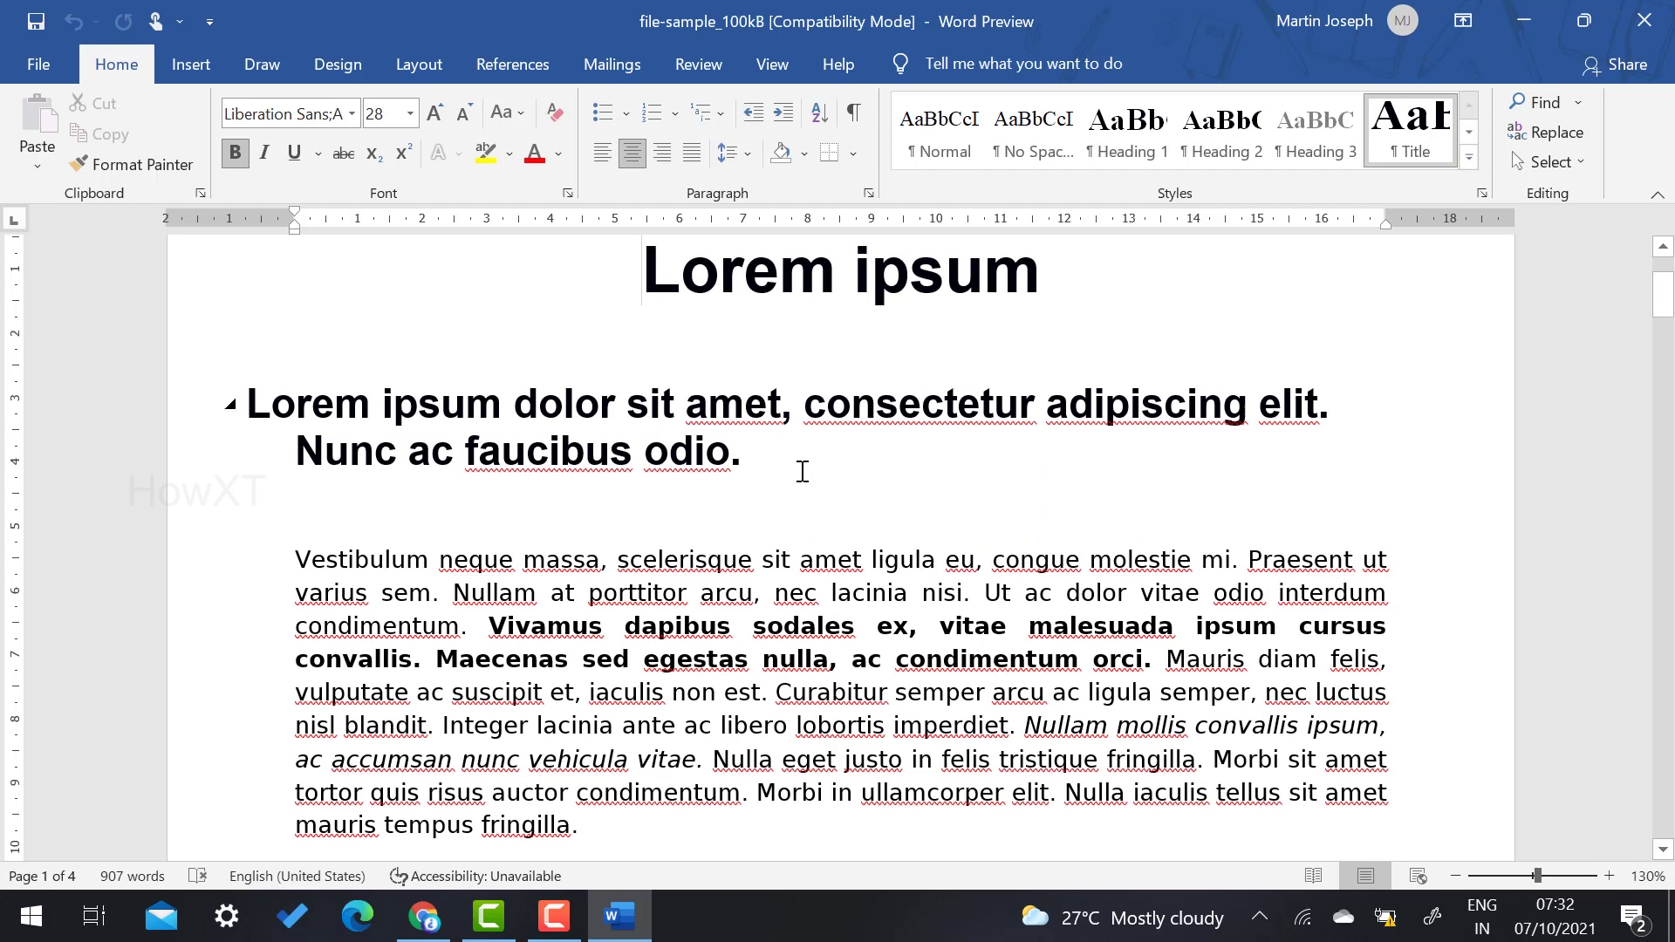
pyautogui.click(802, 471)
# Add a new heading line reading 'Greetings', correcting 'Greetins' via suggestions, then type 'Welocme you alt'.
pyautogui.press('Return')
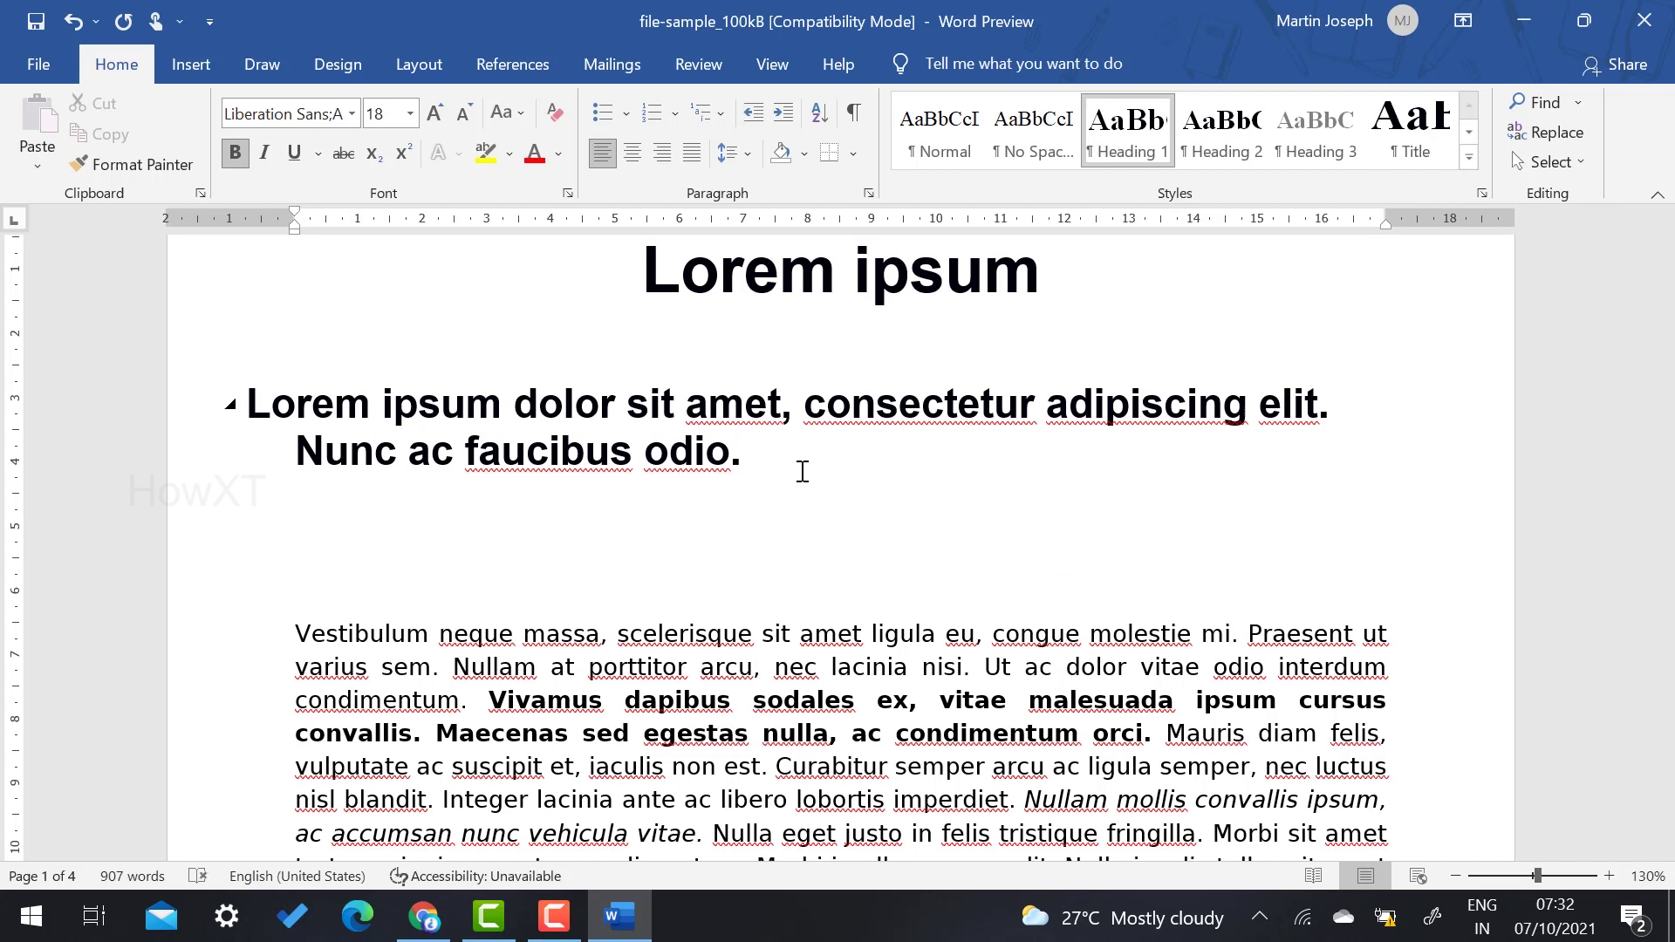
pyautogui.write('Greeting')
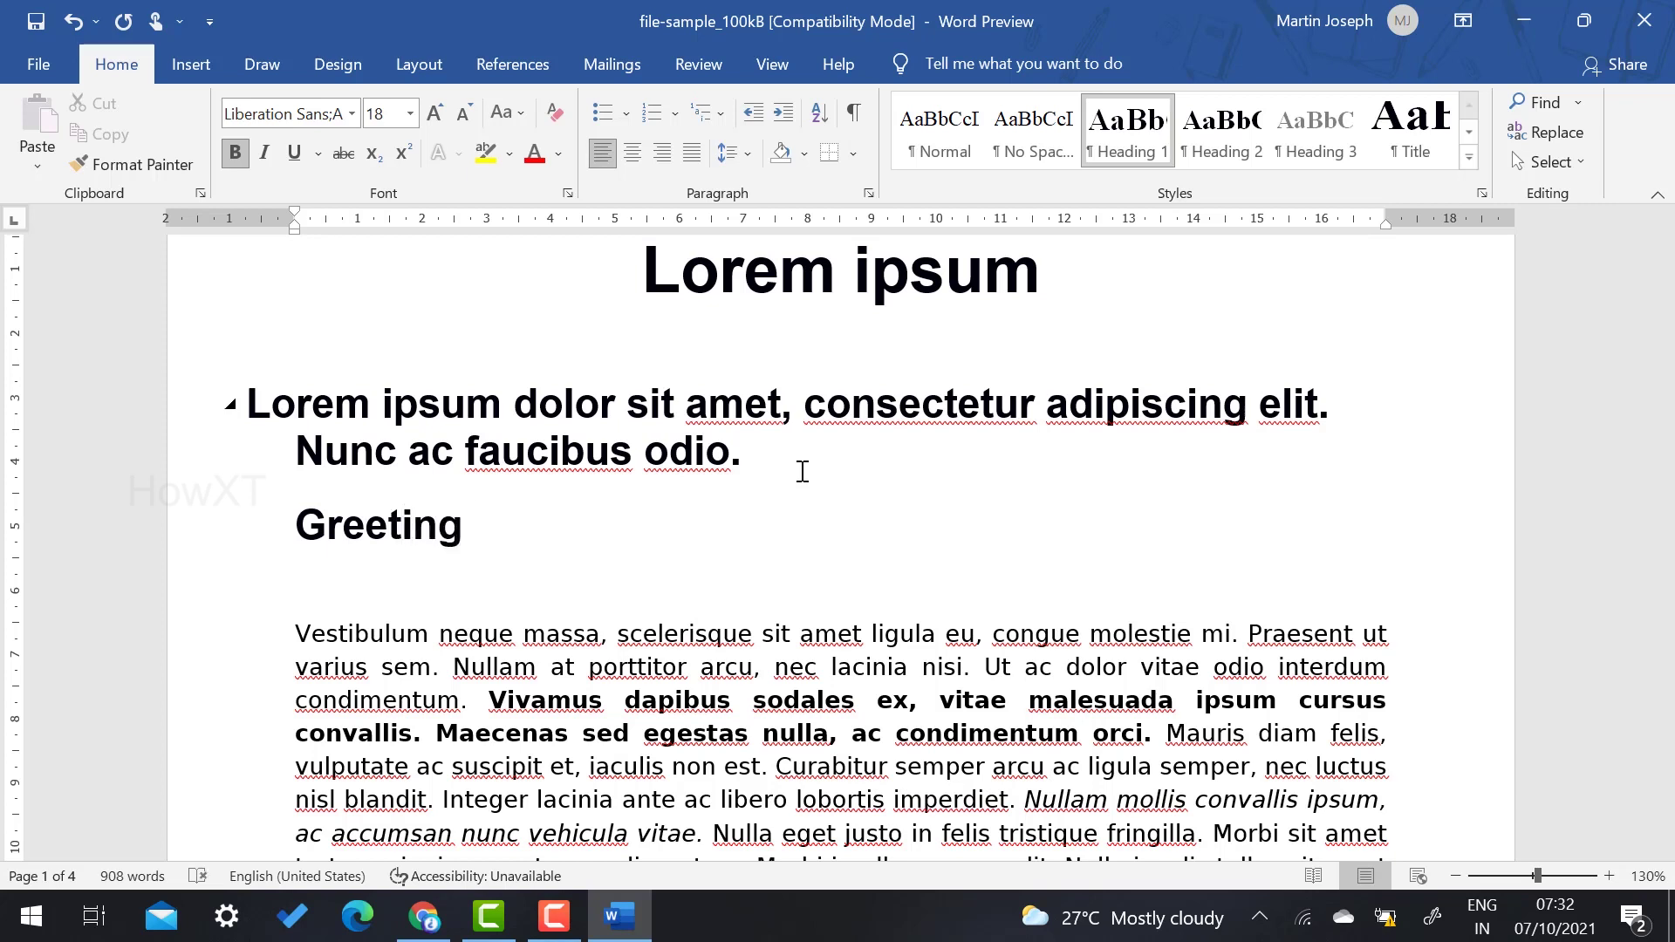
pyautogui.press('BackSpace')
pyautogui.press('BackSpace')
pyautogui.write('s')
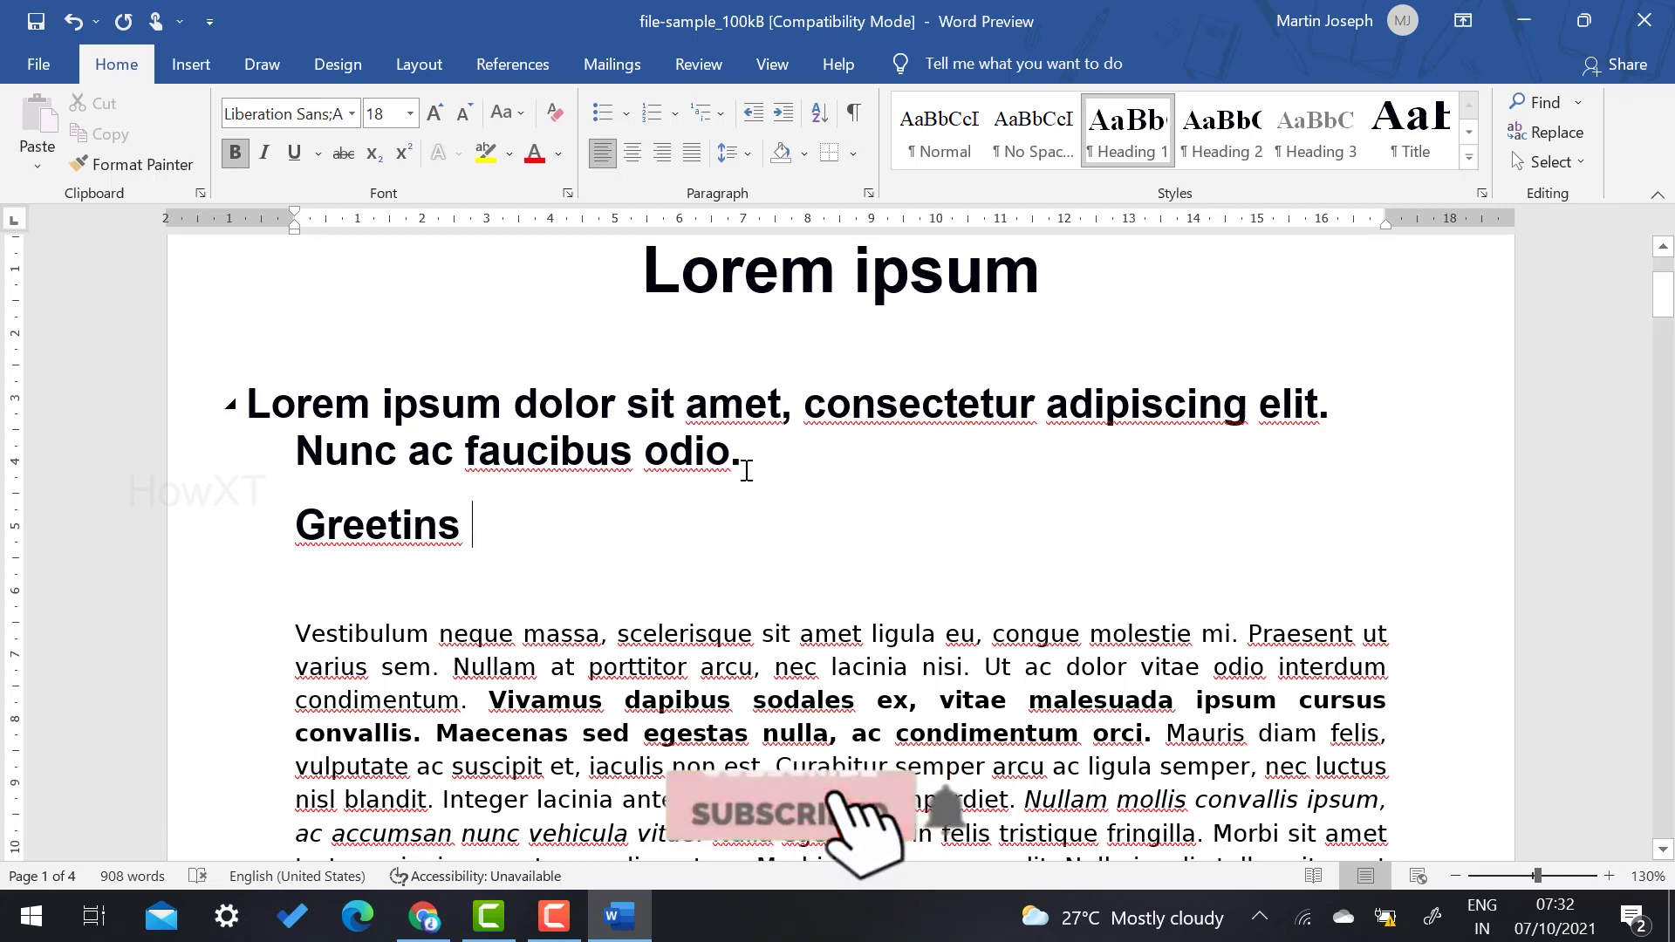
pyautogui.rightClick(377, 530)
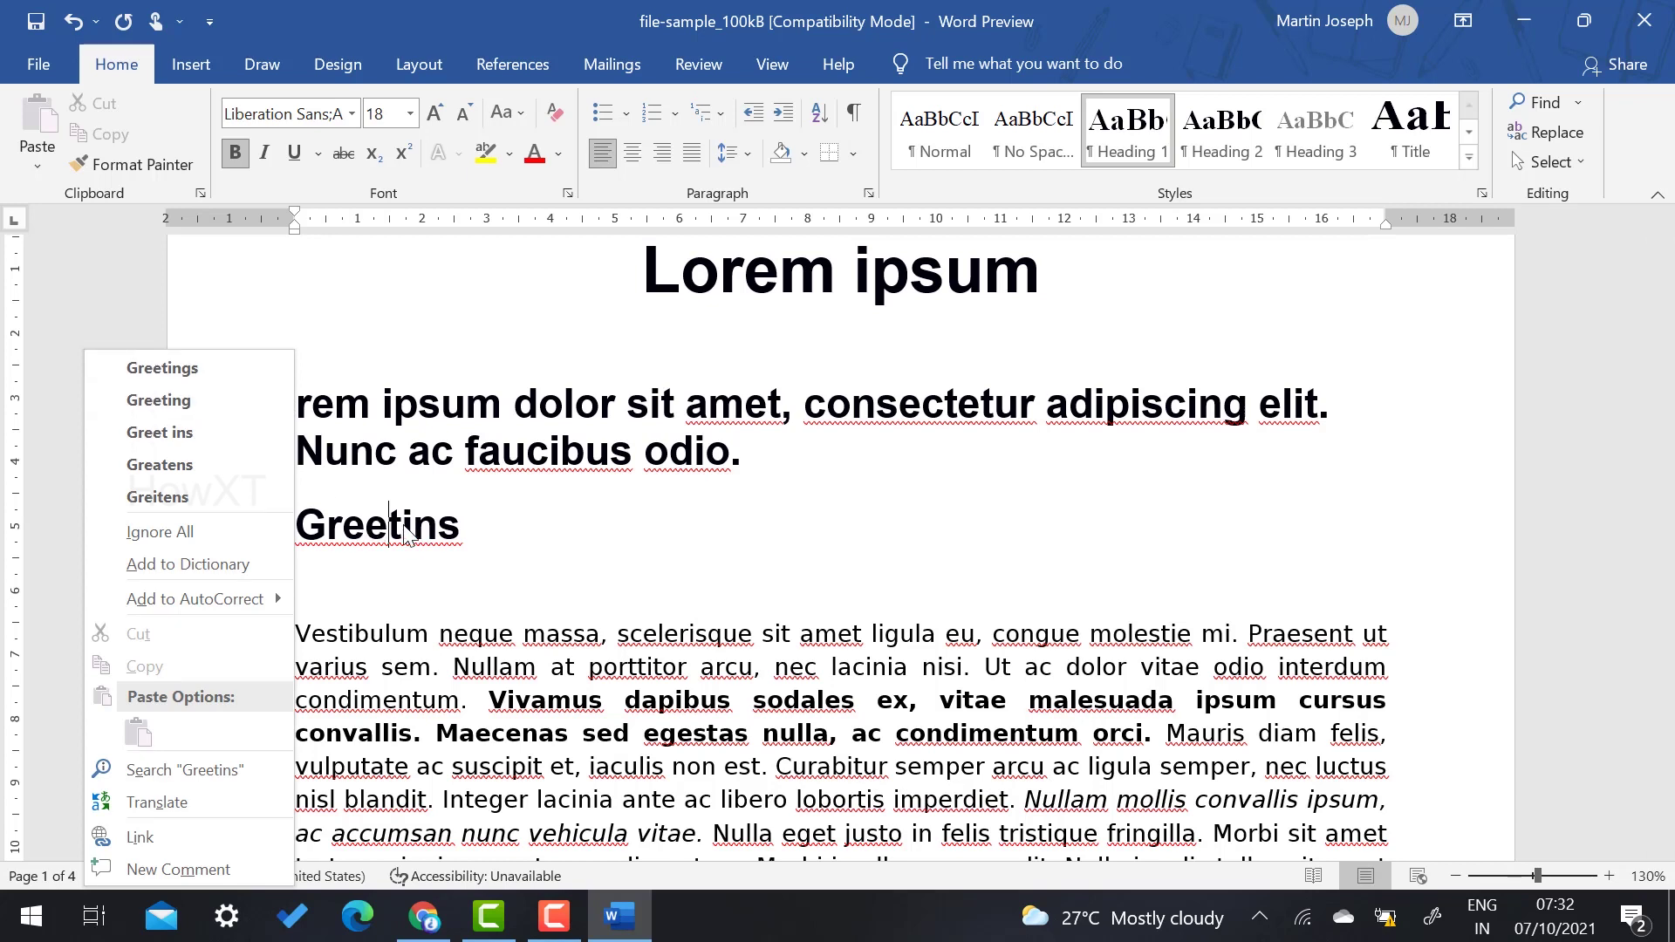
pyautogui.click(139, 370)
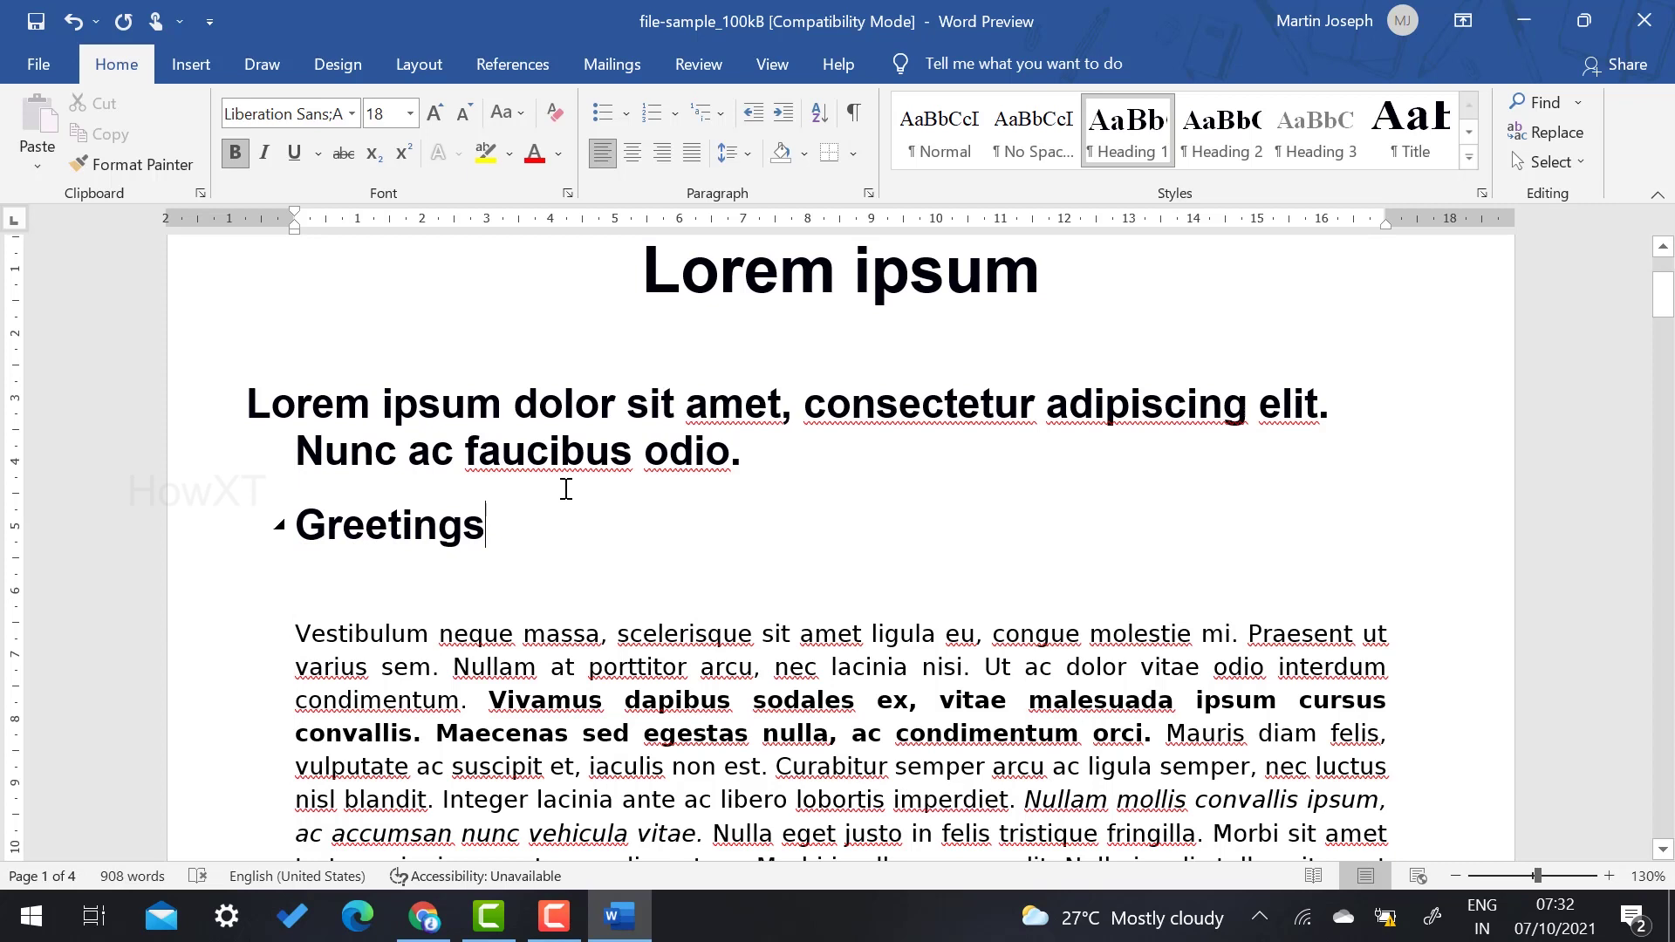
pyautogui.write('Wel')
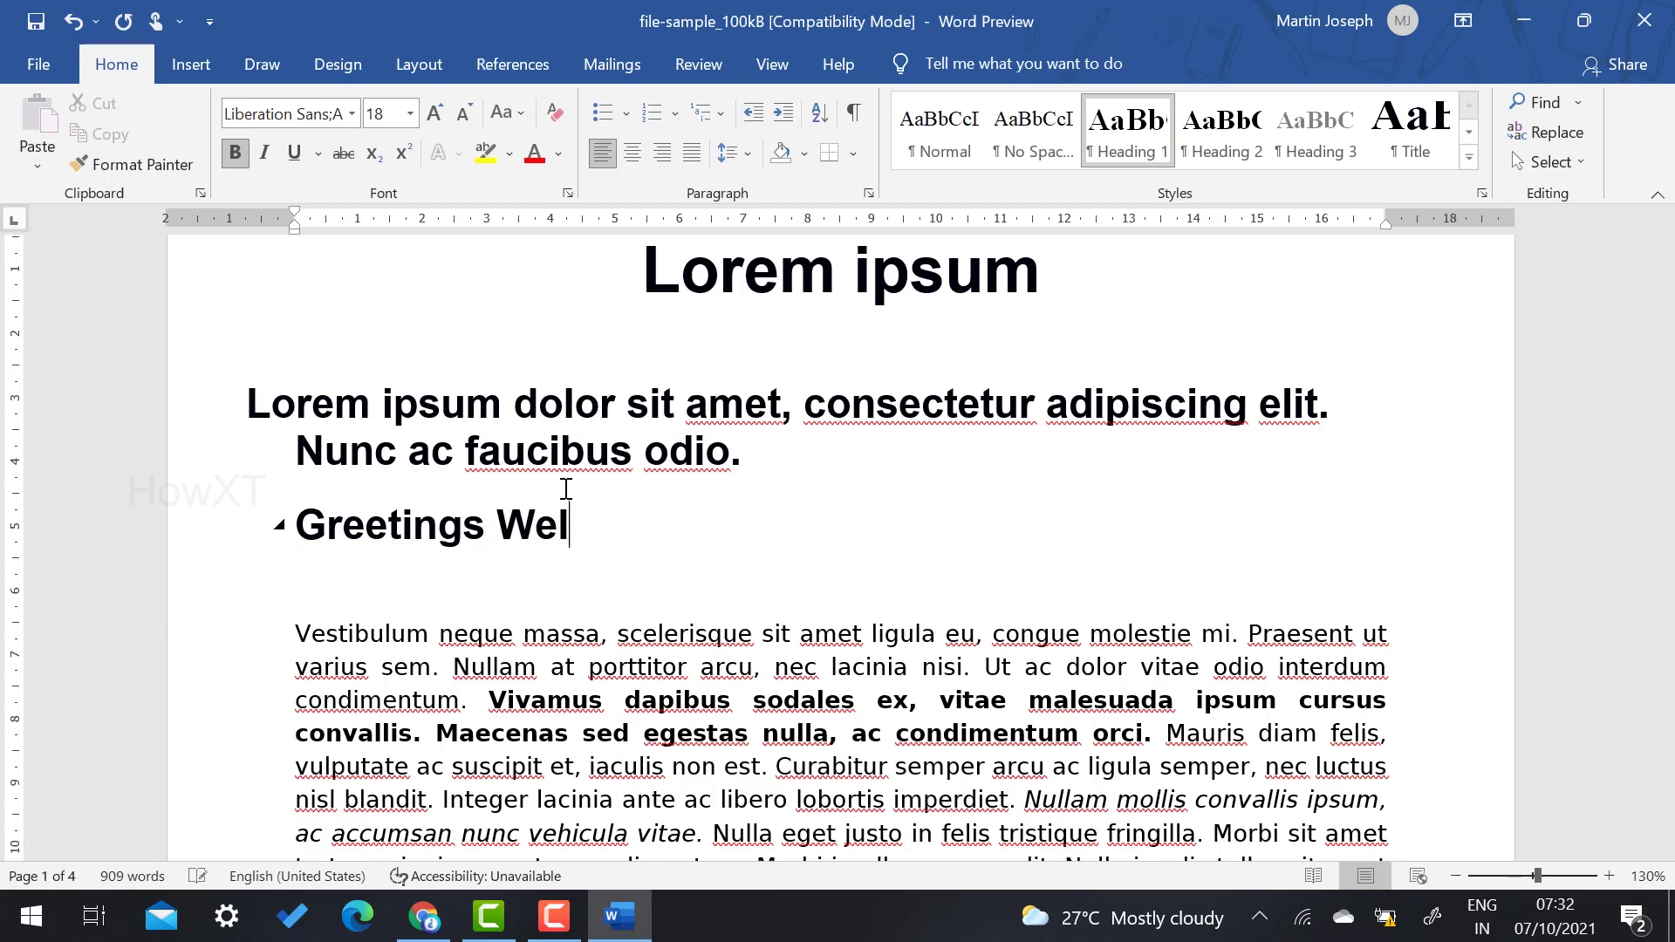
pyautogui.write('ocme')
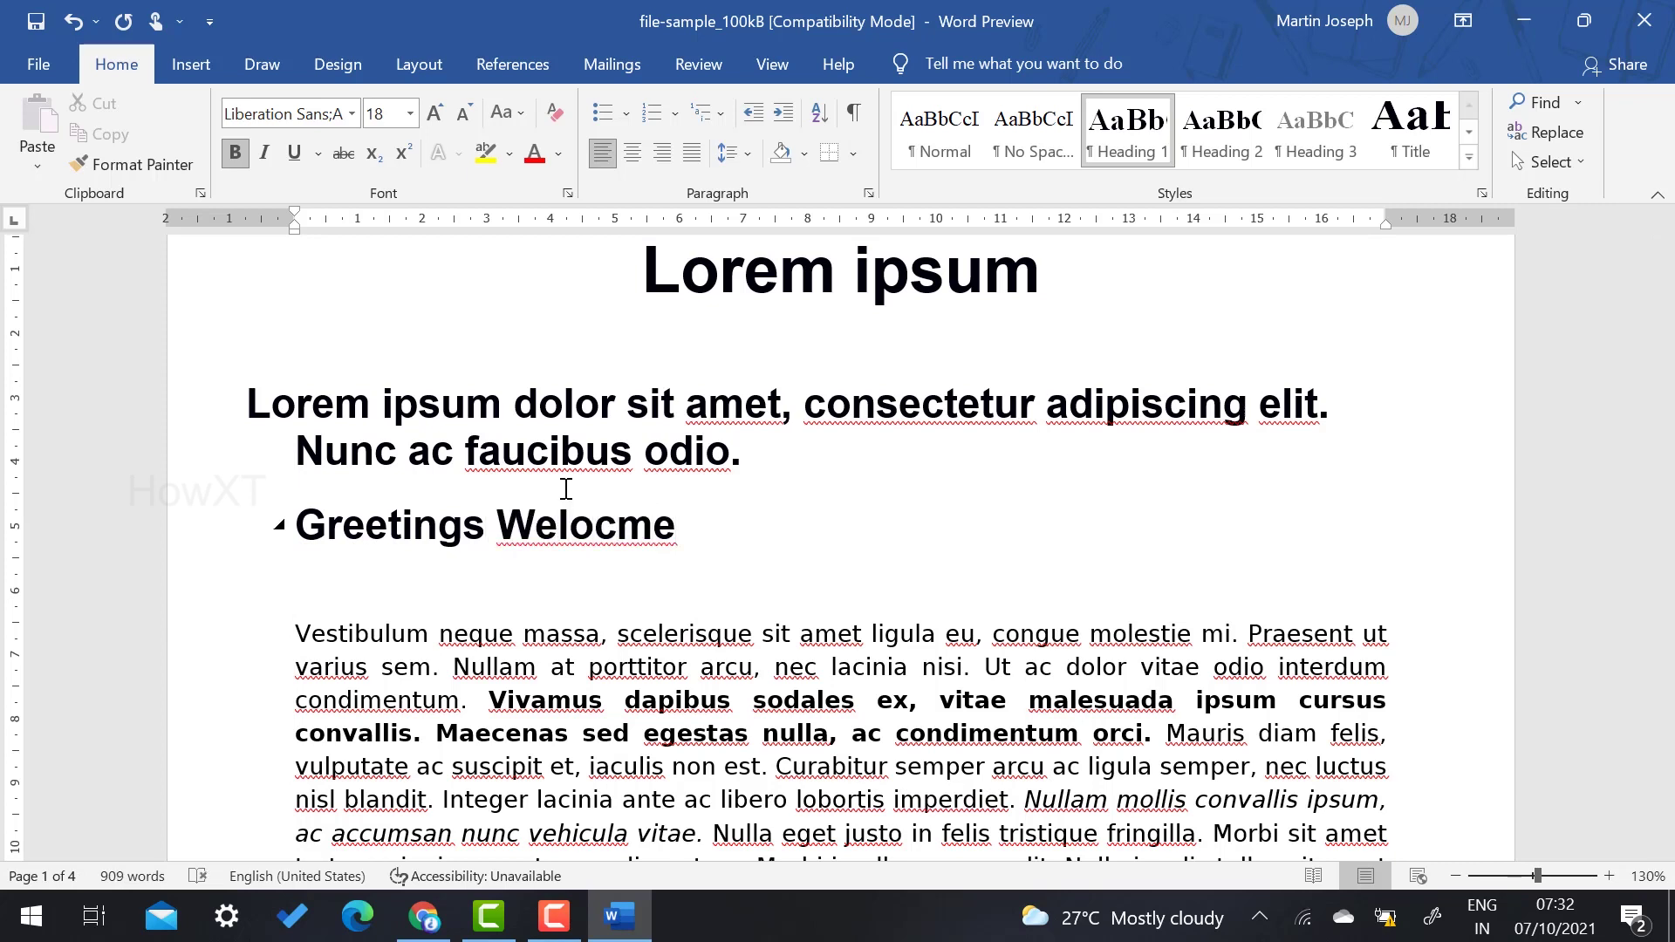
pyautogui.write(' you alt')
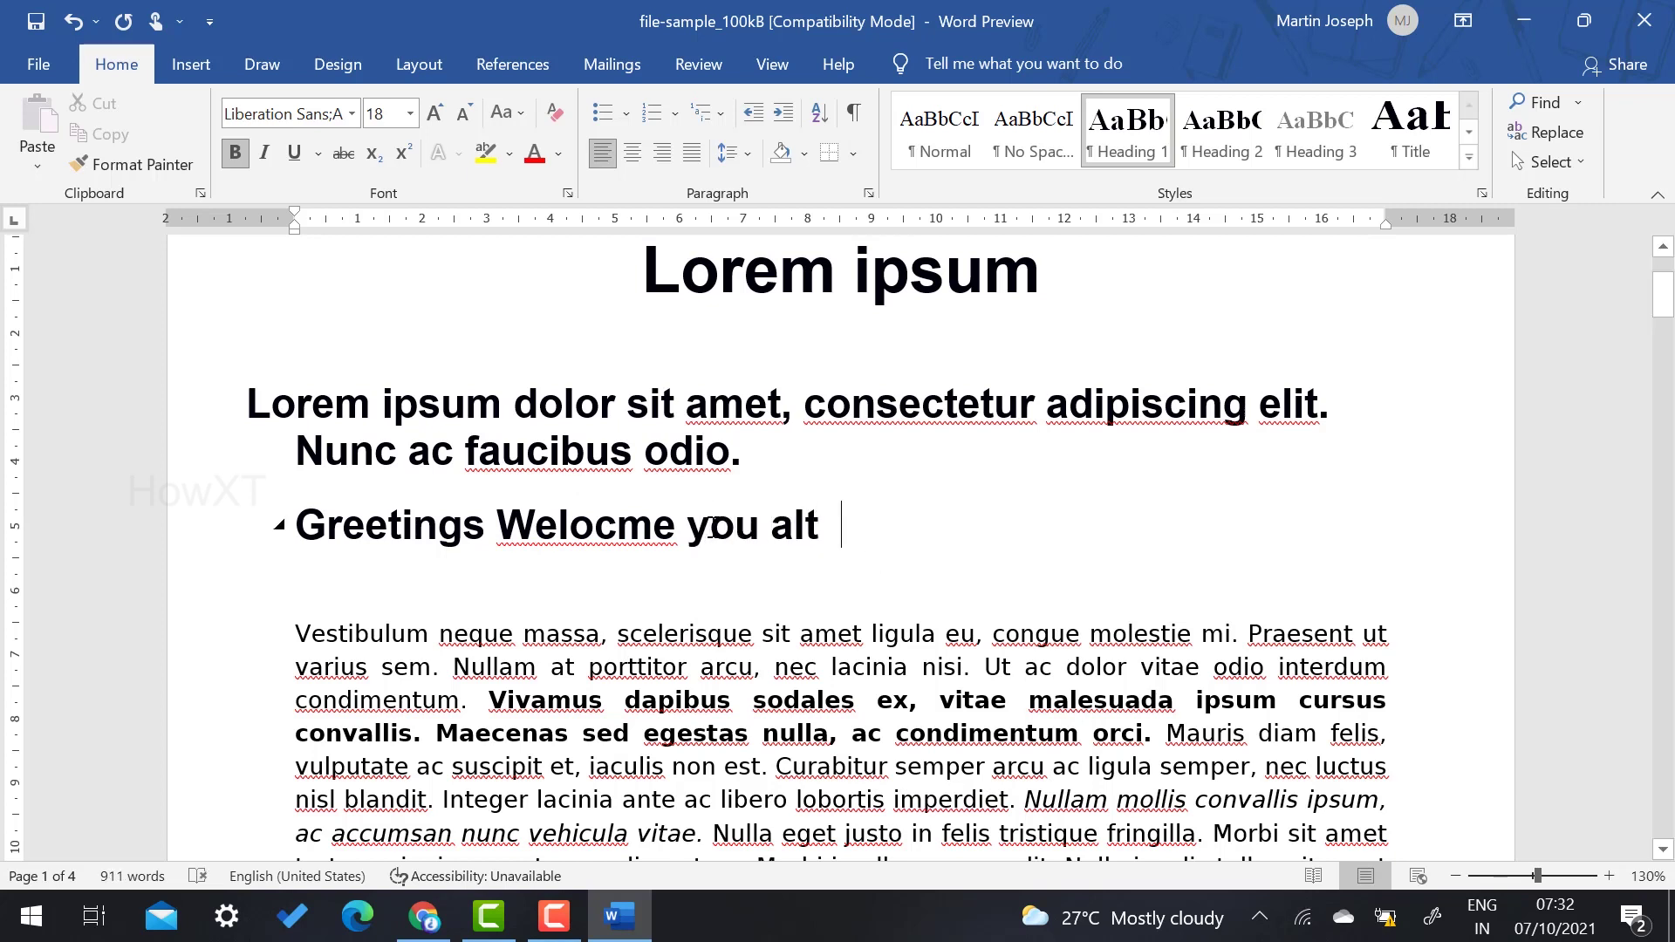
# Change 'alt' to 'all' and correct 'Welocme' to 'Welcome' from the spelling suggestions.
pyautogui.click(820, 536)
pyautogui.press('BackSpace')
pyautogui.write('l')
pyautogui.rightClick(559, 530)
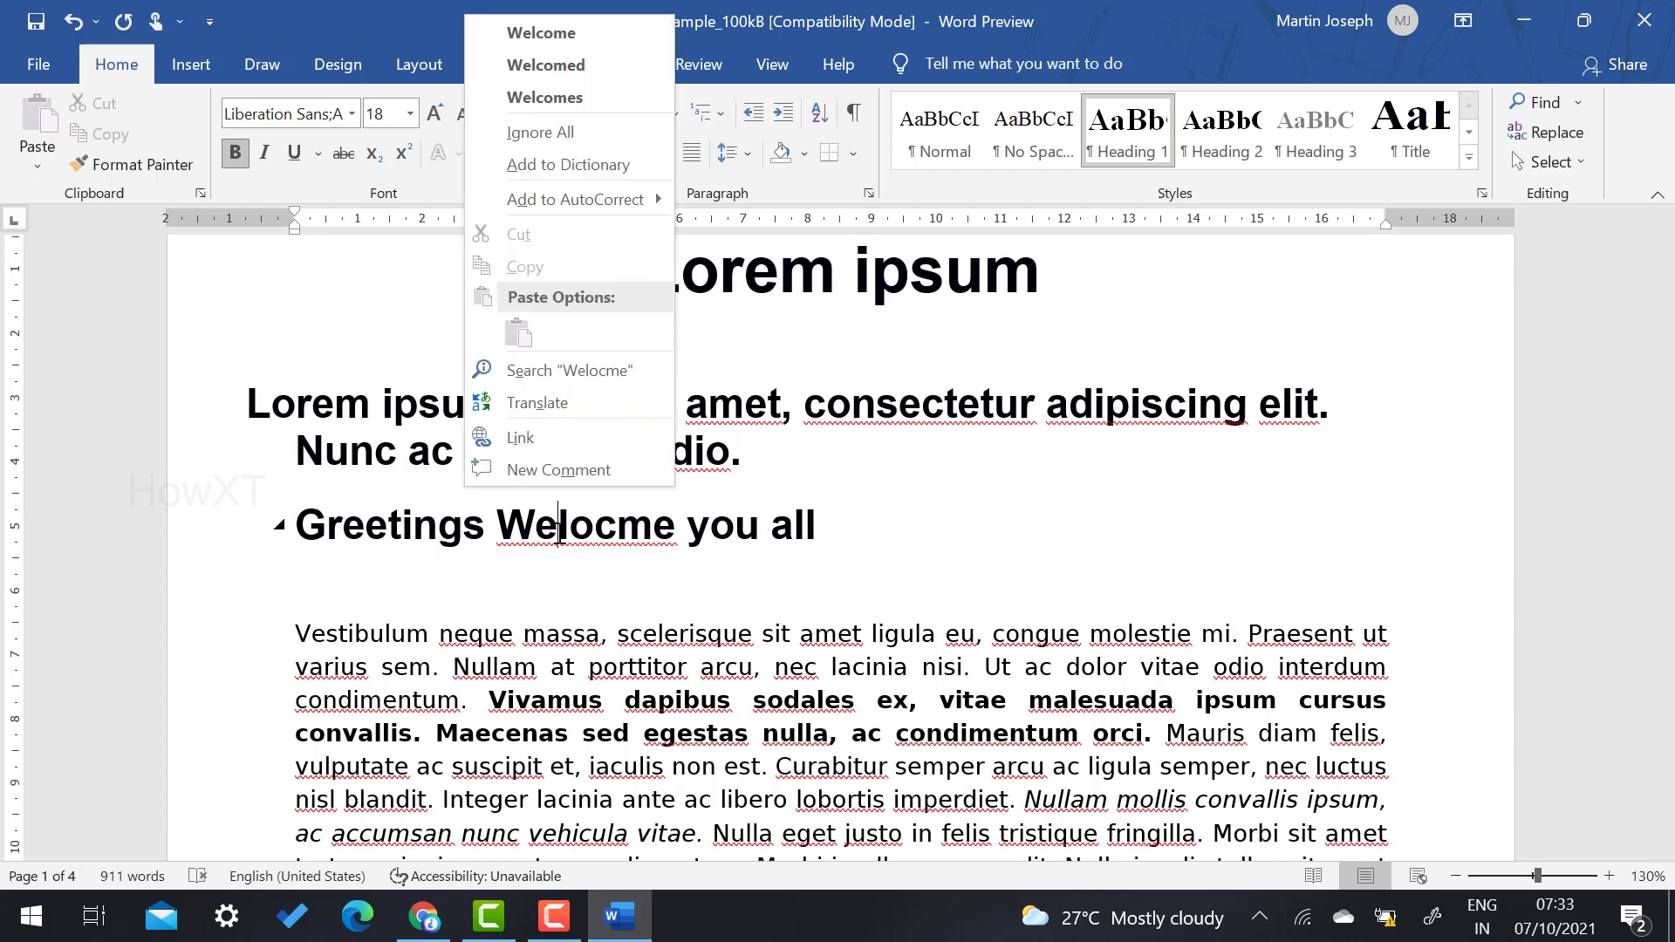
pyautogui.click(553, 32)
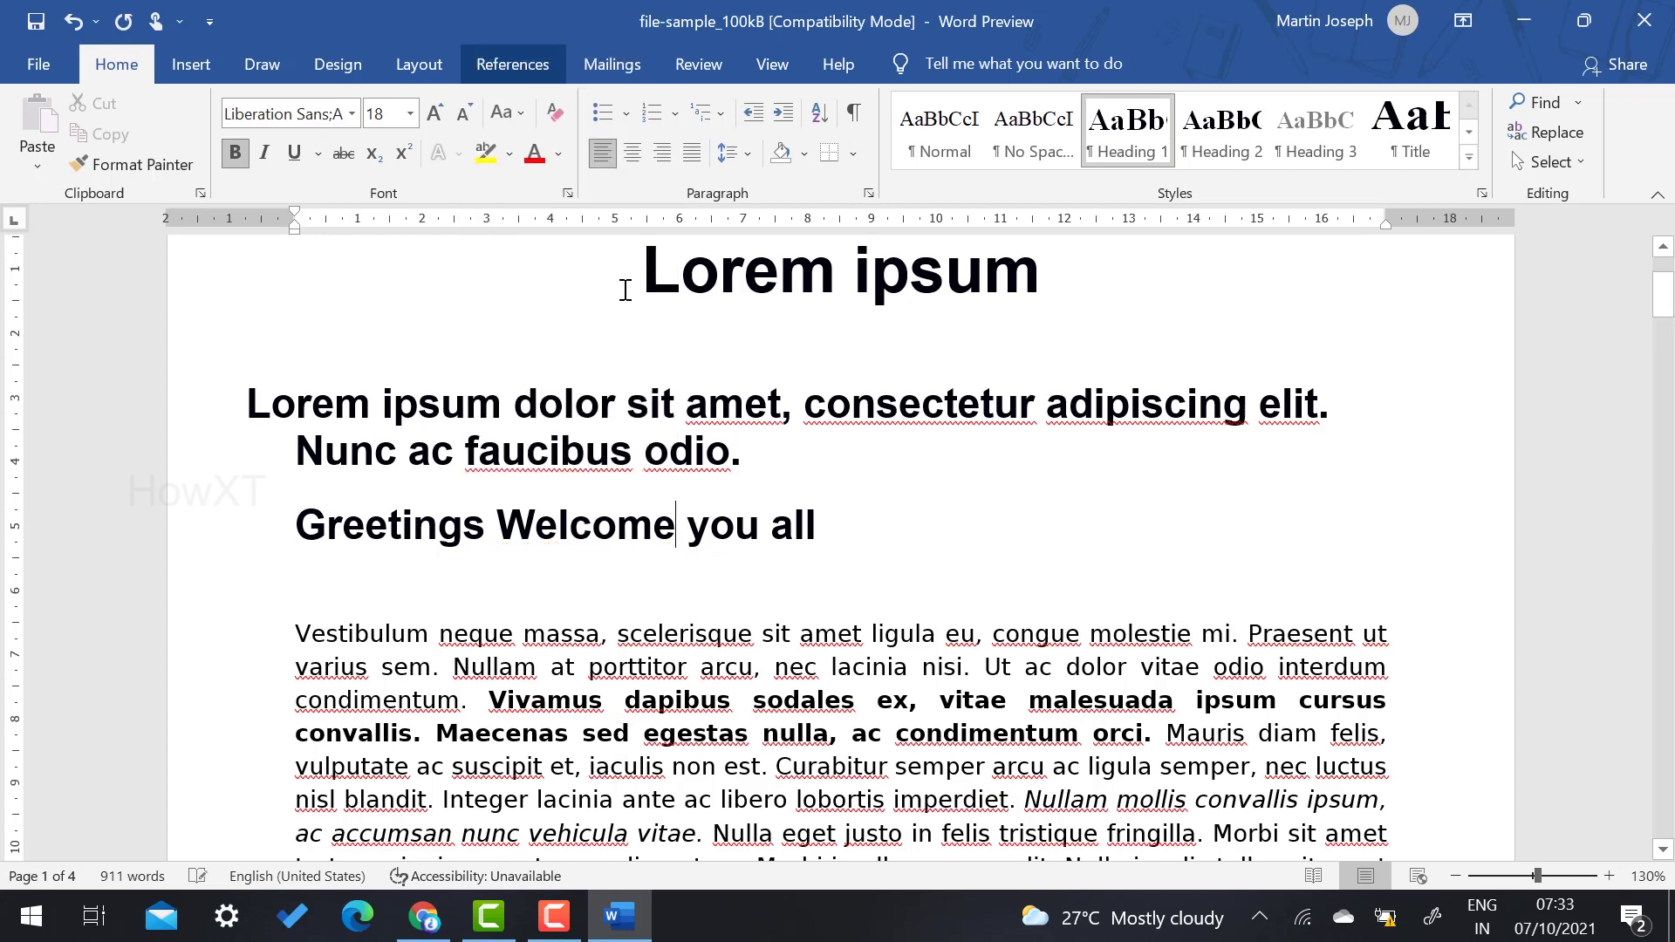
pyautogui.click(913, 523)
# Remove the trailing space after 'all' and append the author's name as one lowercase word.
pyautogui.press('BackSpace')
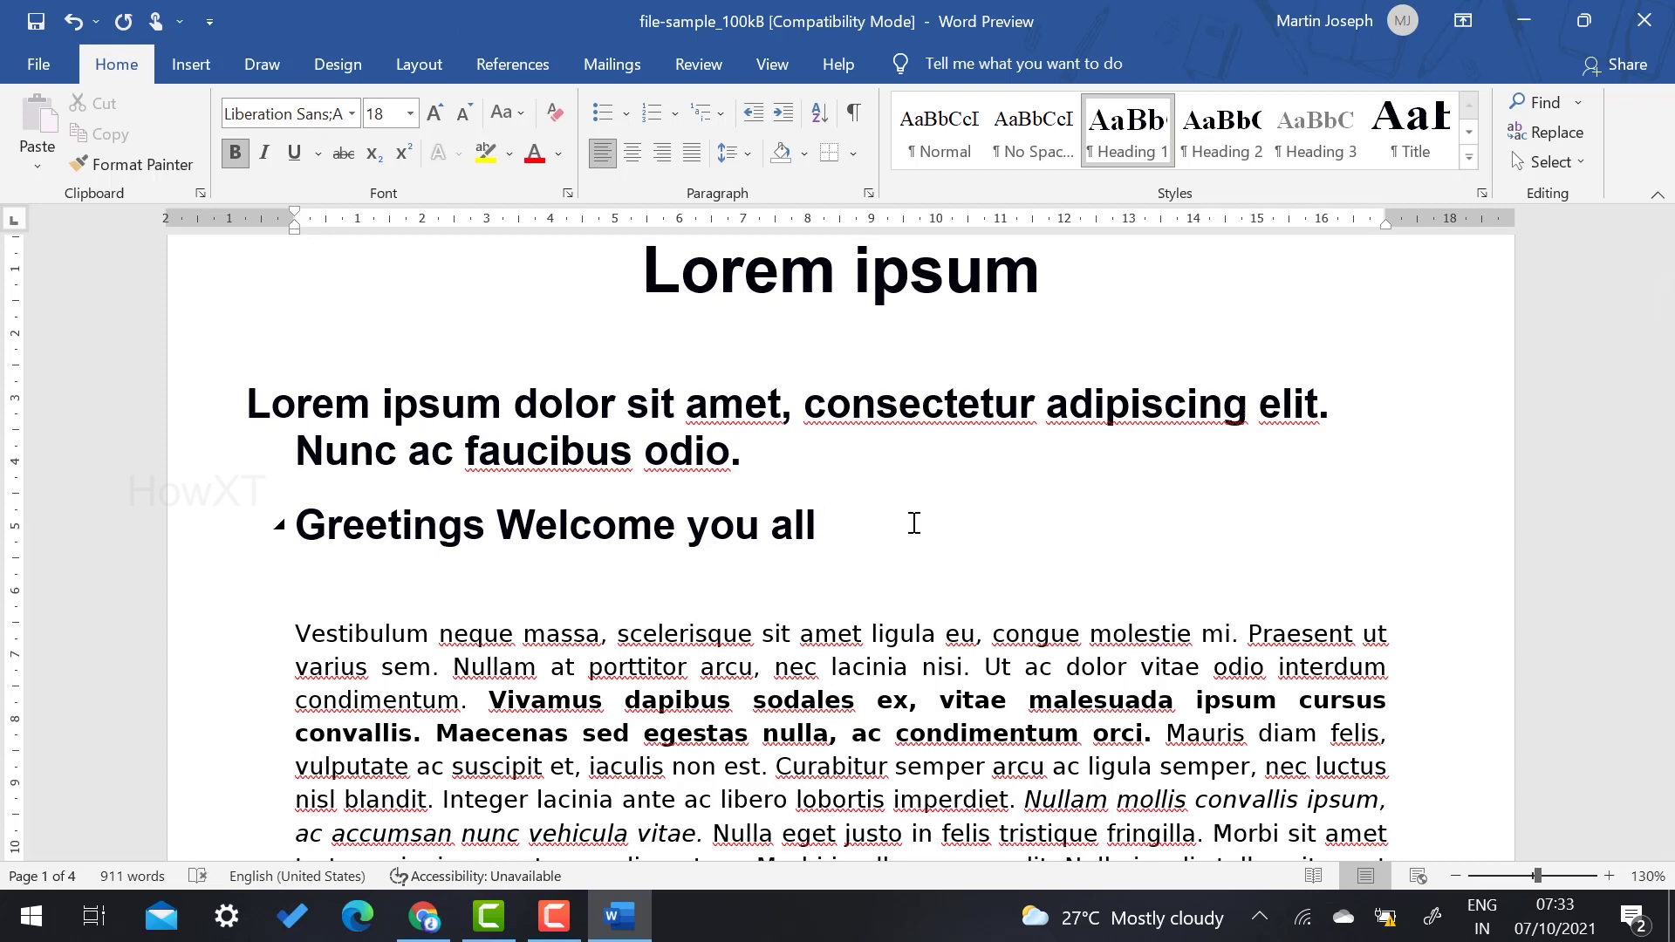
pyautogui.write('Martin')
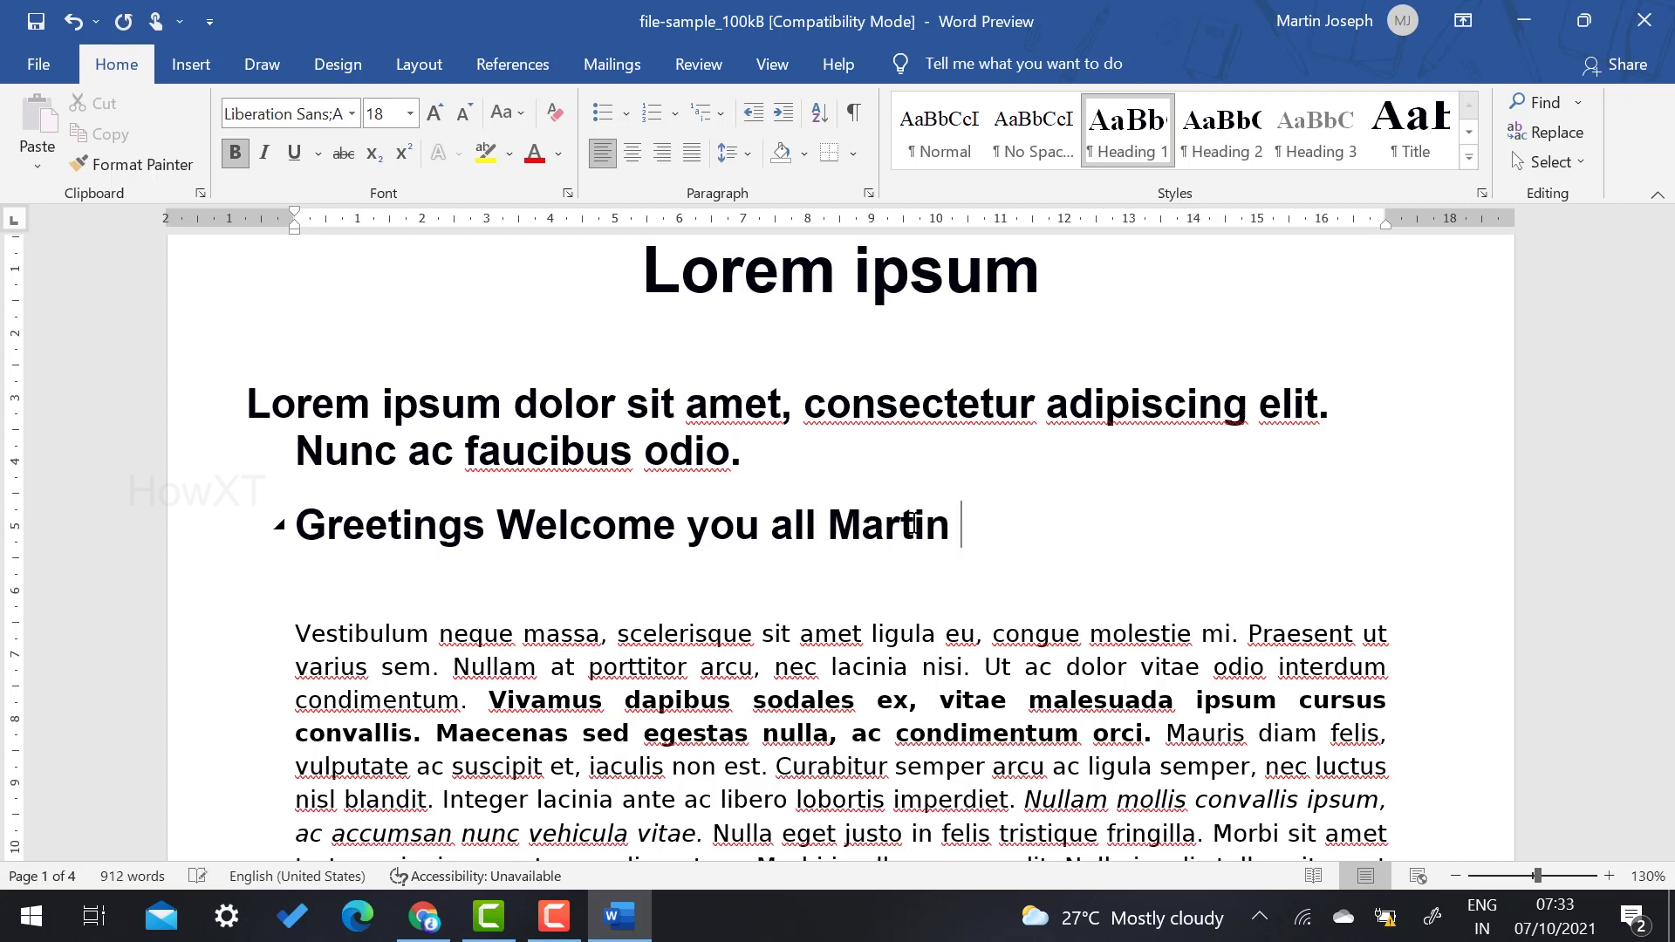
pyautogui.press('BackSpace')
pyautogui.press('BackSpace')
pyautogui.press('BackSpace')
pyautogui.press('BackSpace')
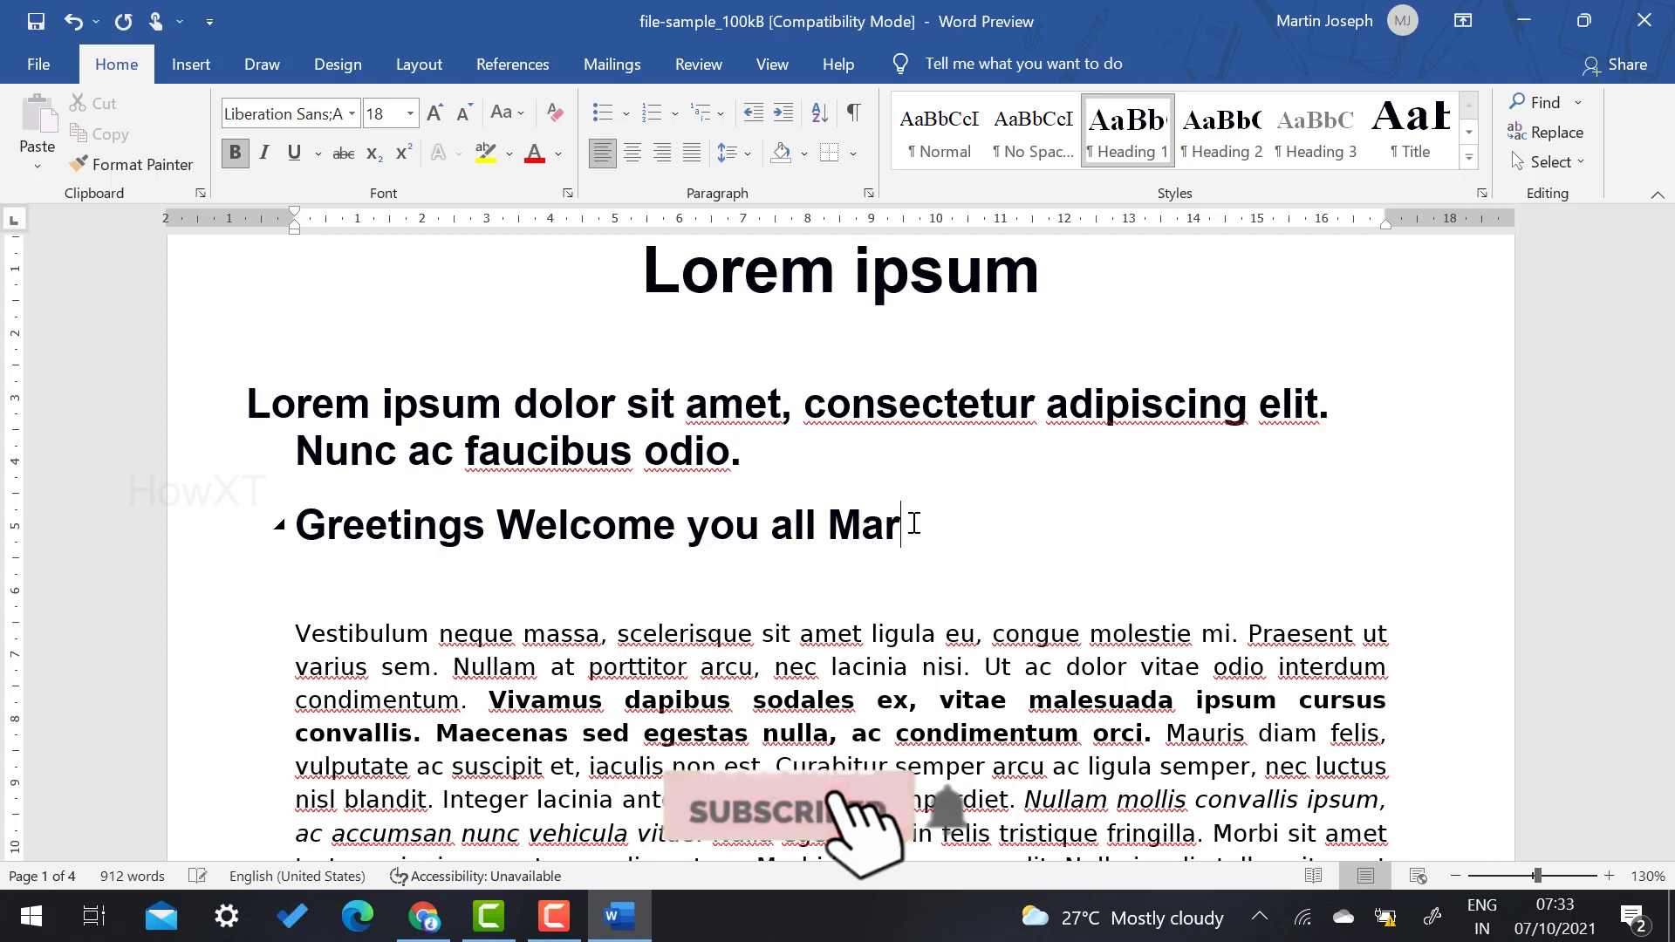
pyautogui.press('BackSpace')
pyautogui.press('BackSpace')
pyautogui.press('BackSpace')
pyautogui.write('ma')
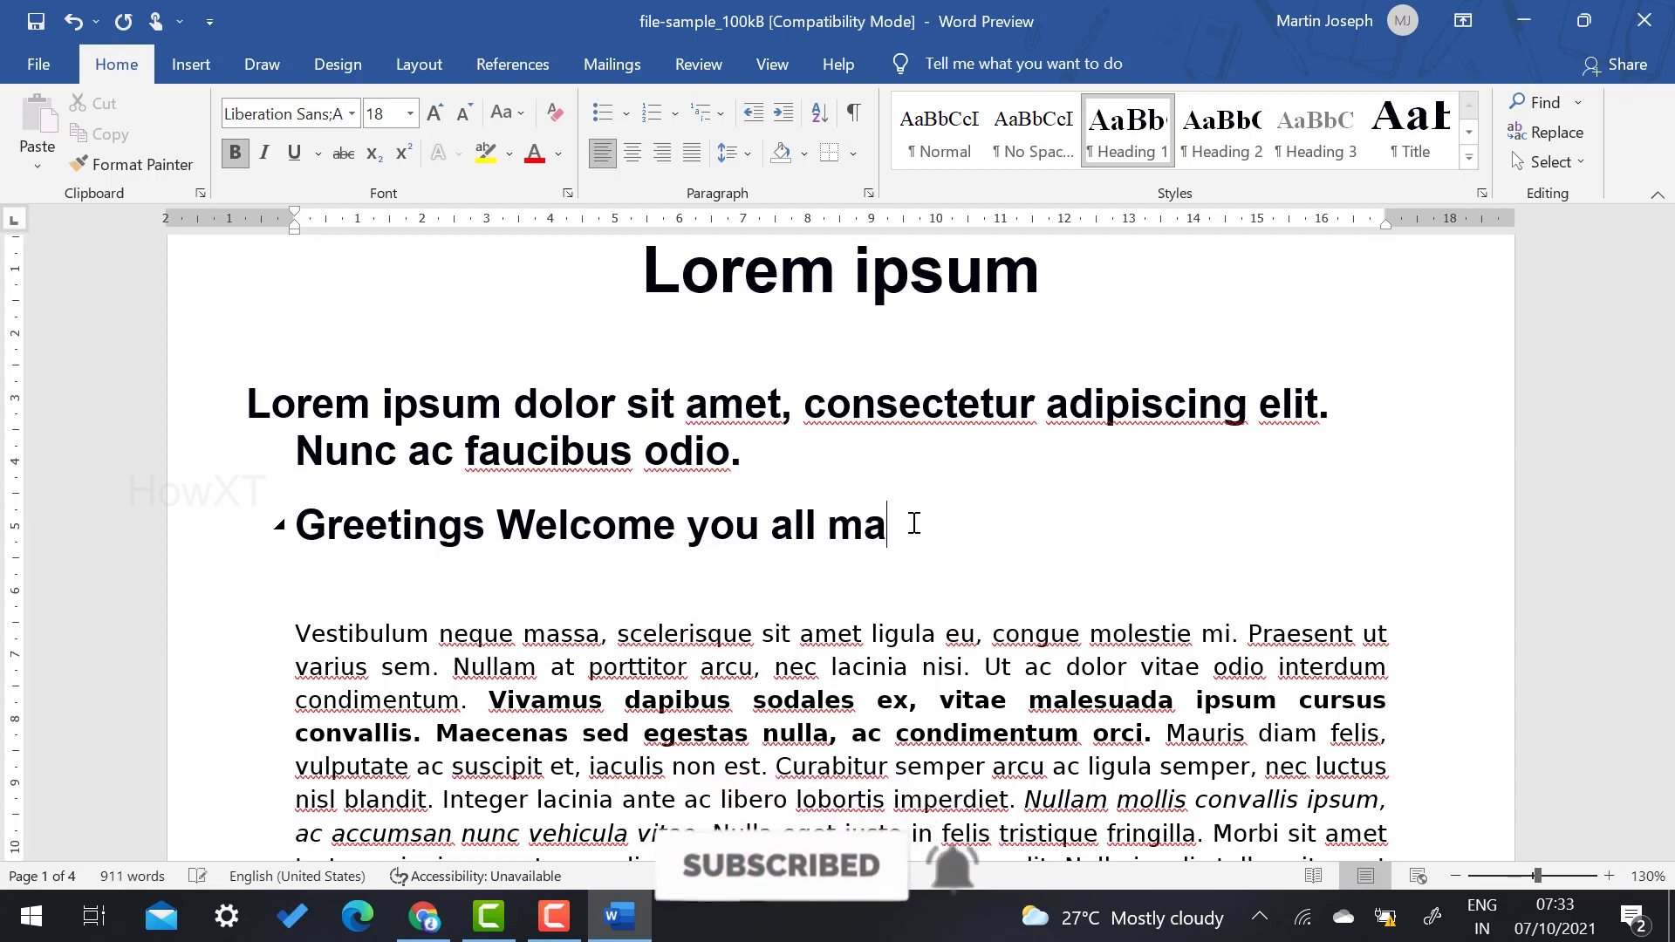
pyautogui.write('rtinjoseph')
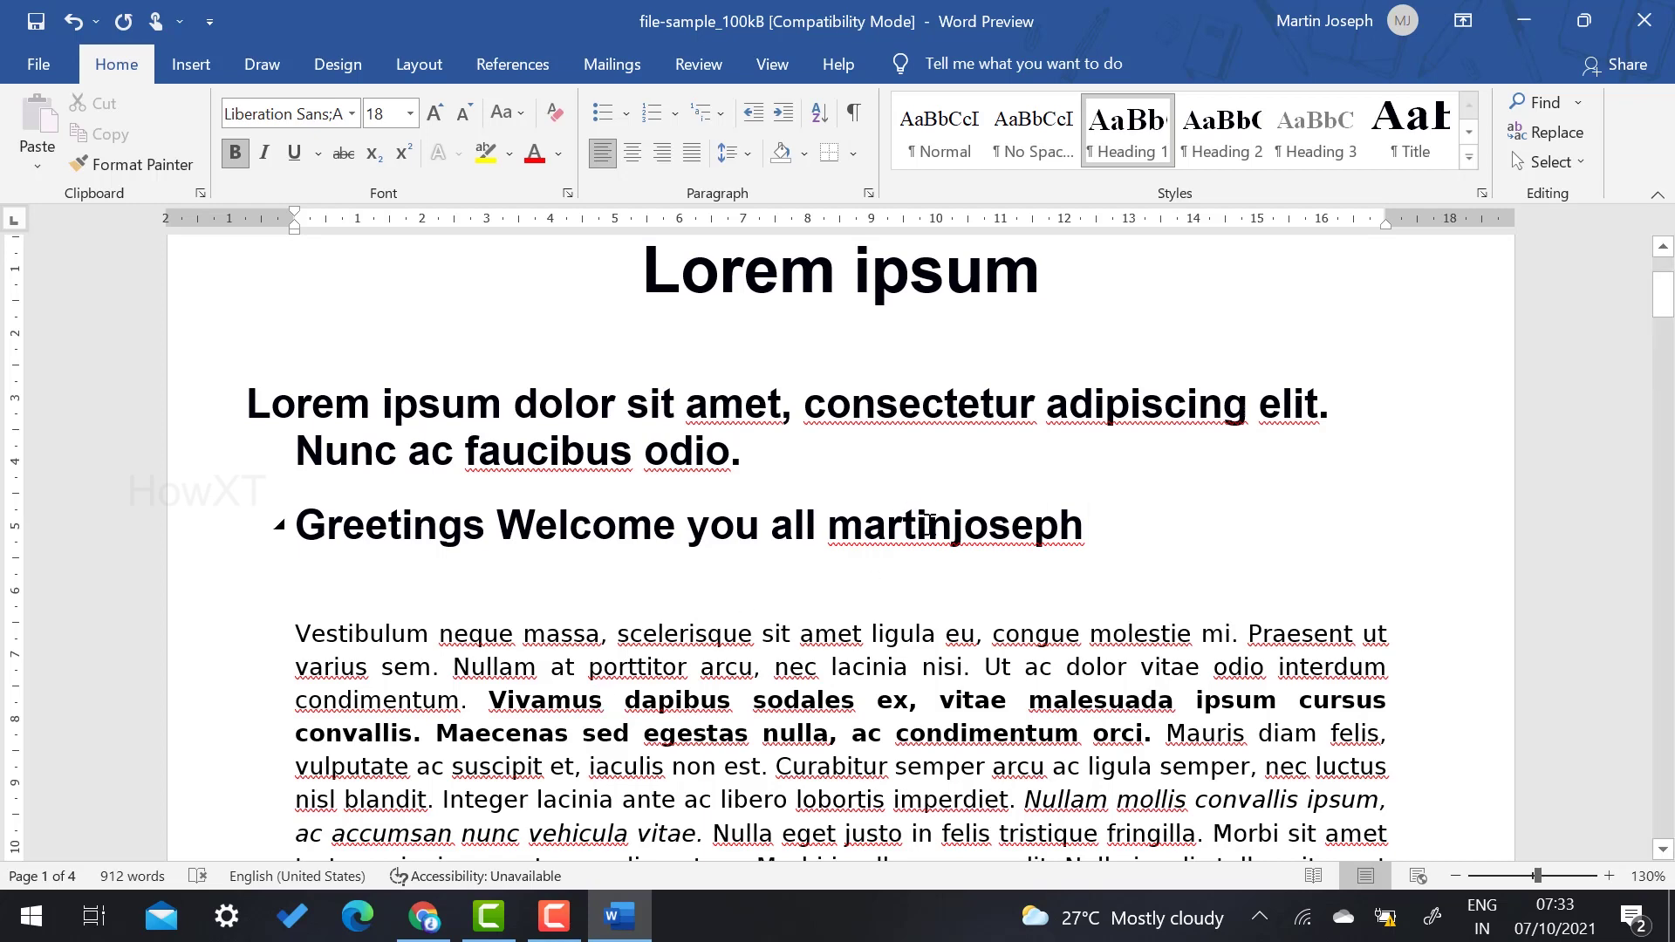
# Stop the joined name being flagged as misspelled, then add a surname-plus-'info' word after it.
pyautogui.rightClick(929, 524)
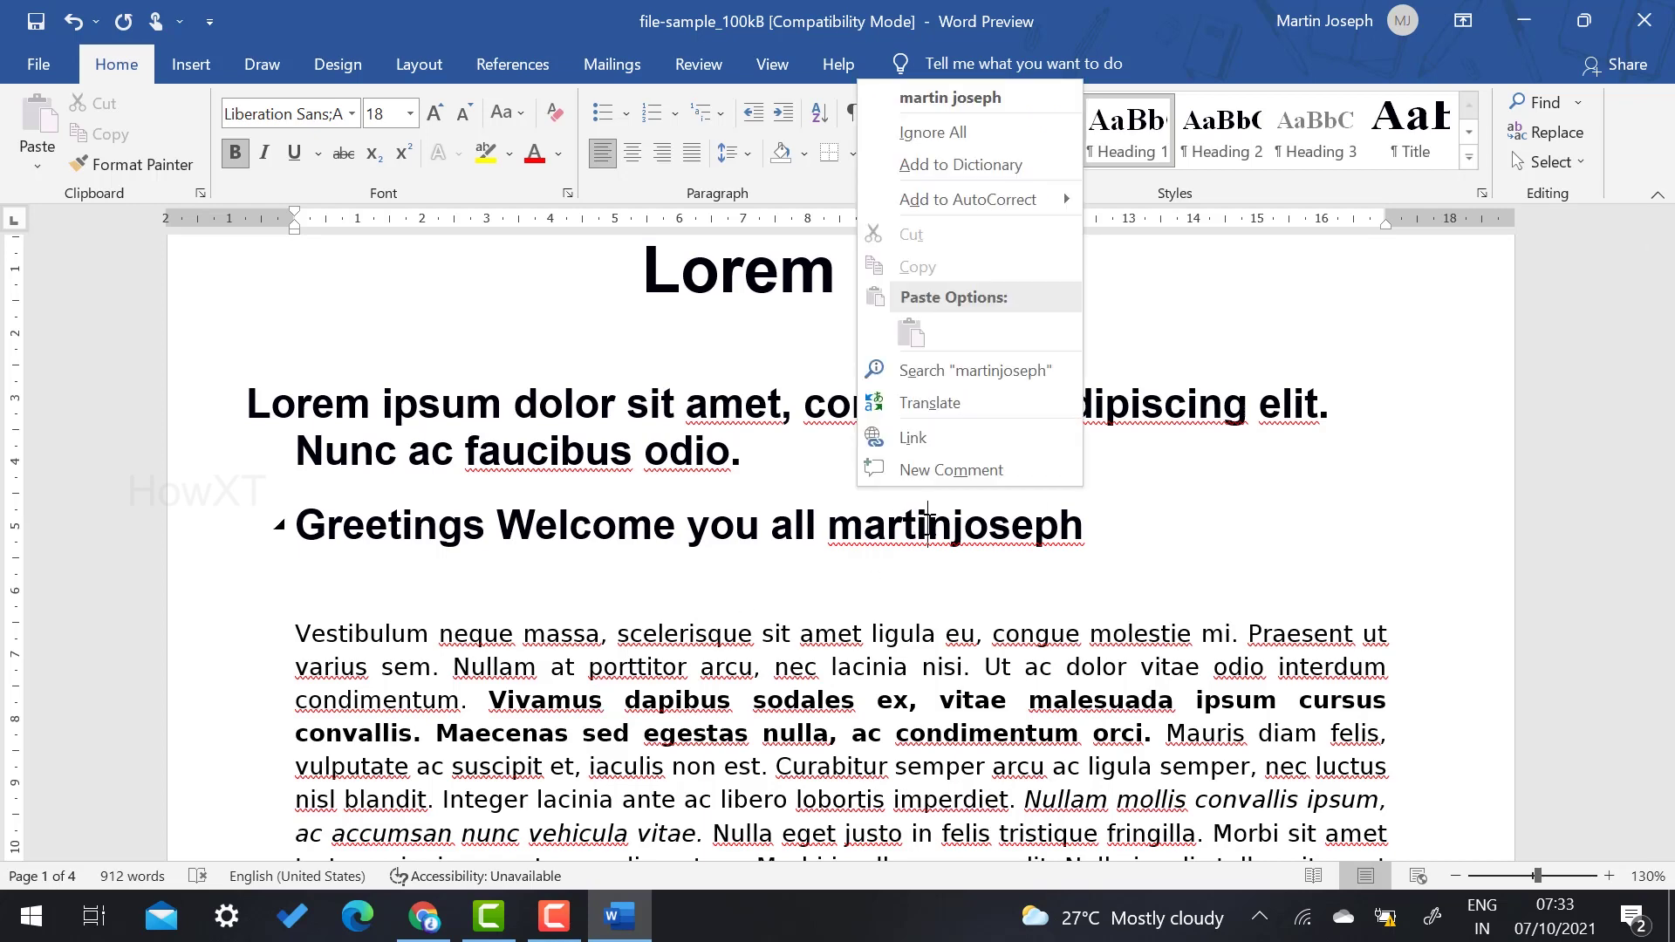
pyautogui.click(918, 132)
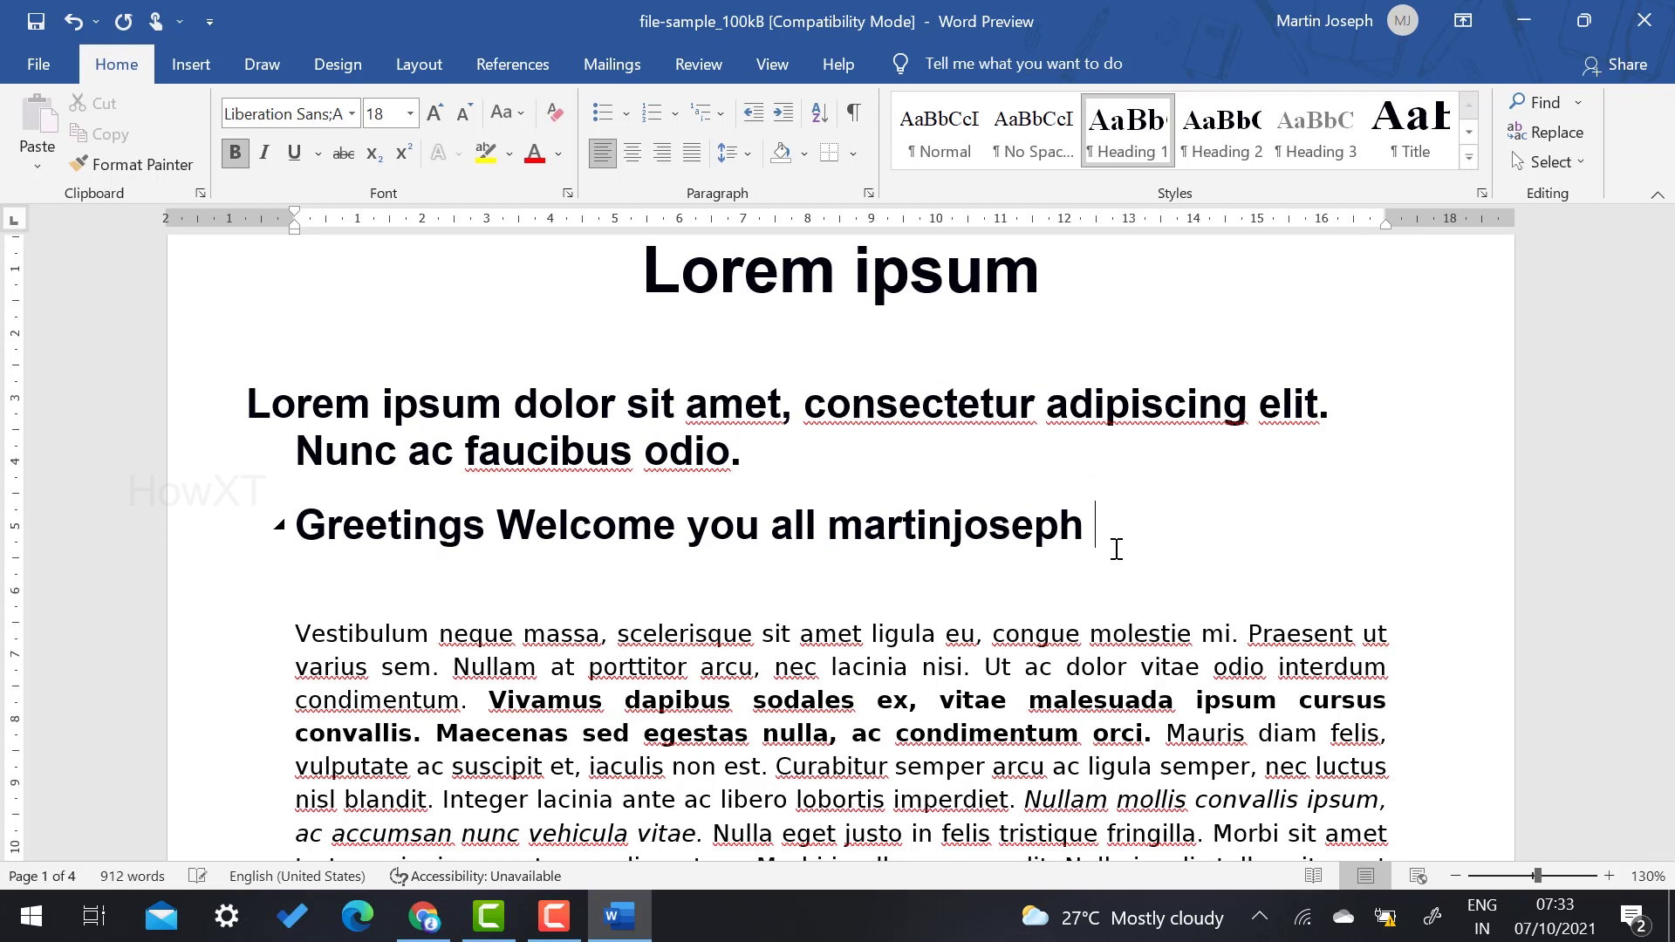
pyautogui.write('josephing')
pyautogui.press('BackSpace')
pyautogui.write('fo')
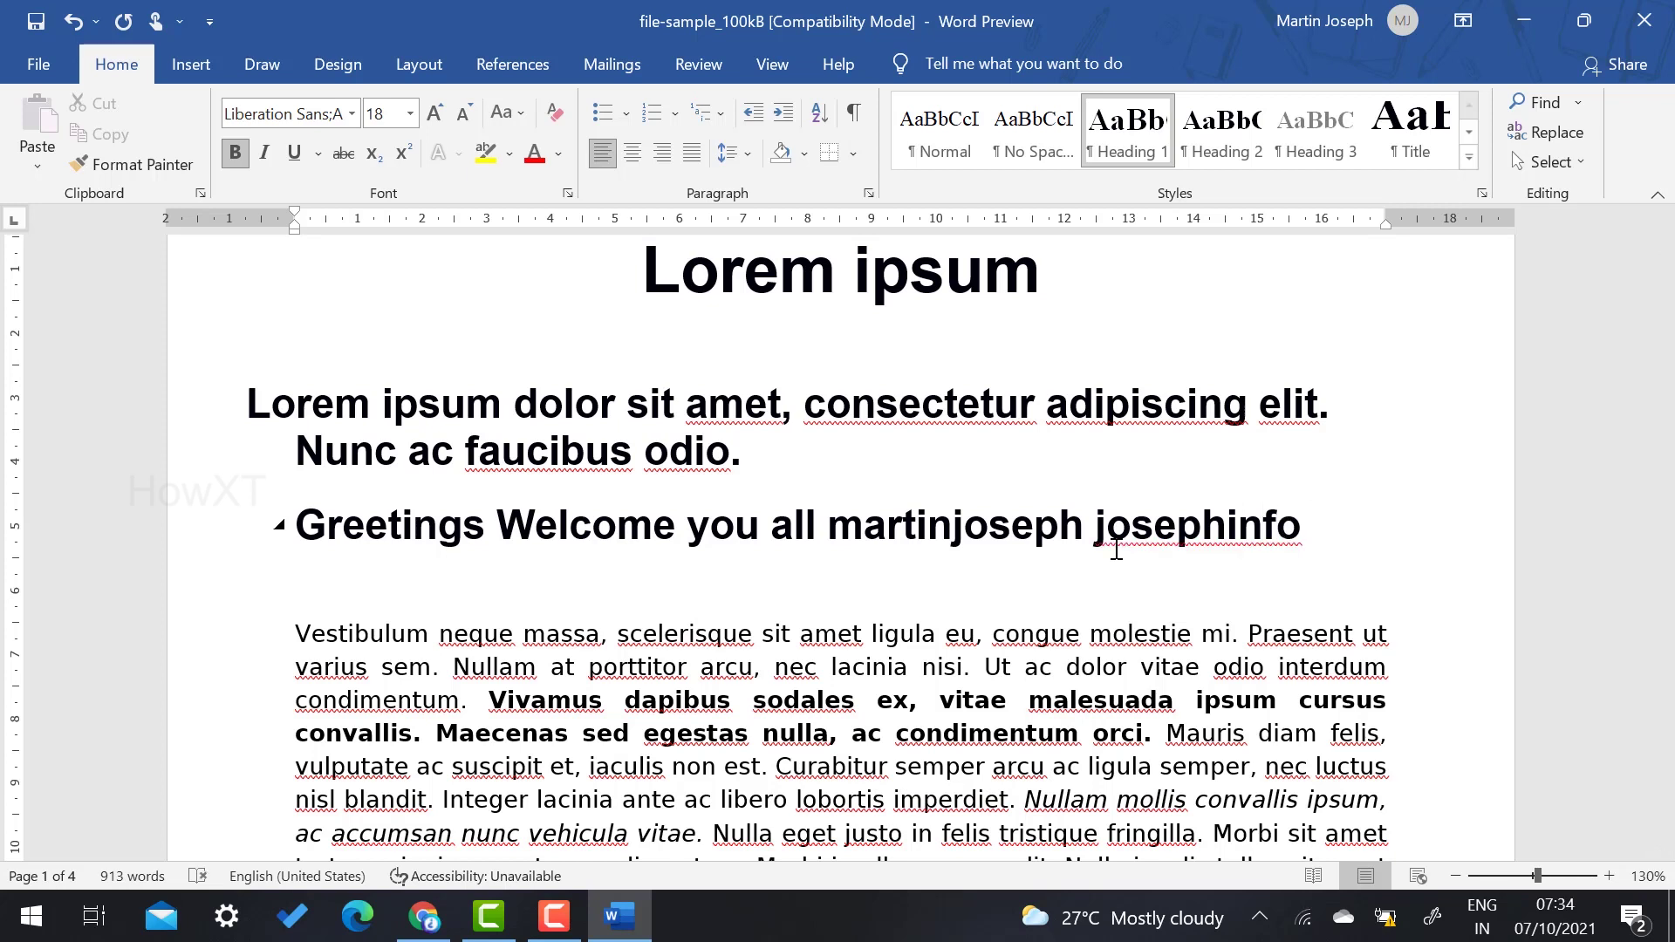
# Apply Ignore All to the newly flagged word so the heading shows no red squiggles.
pyautogui.rightClick(1177, 528)
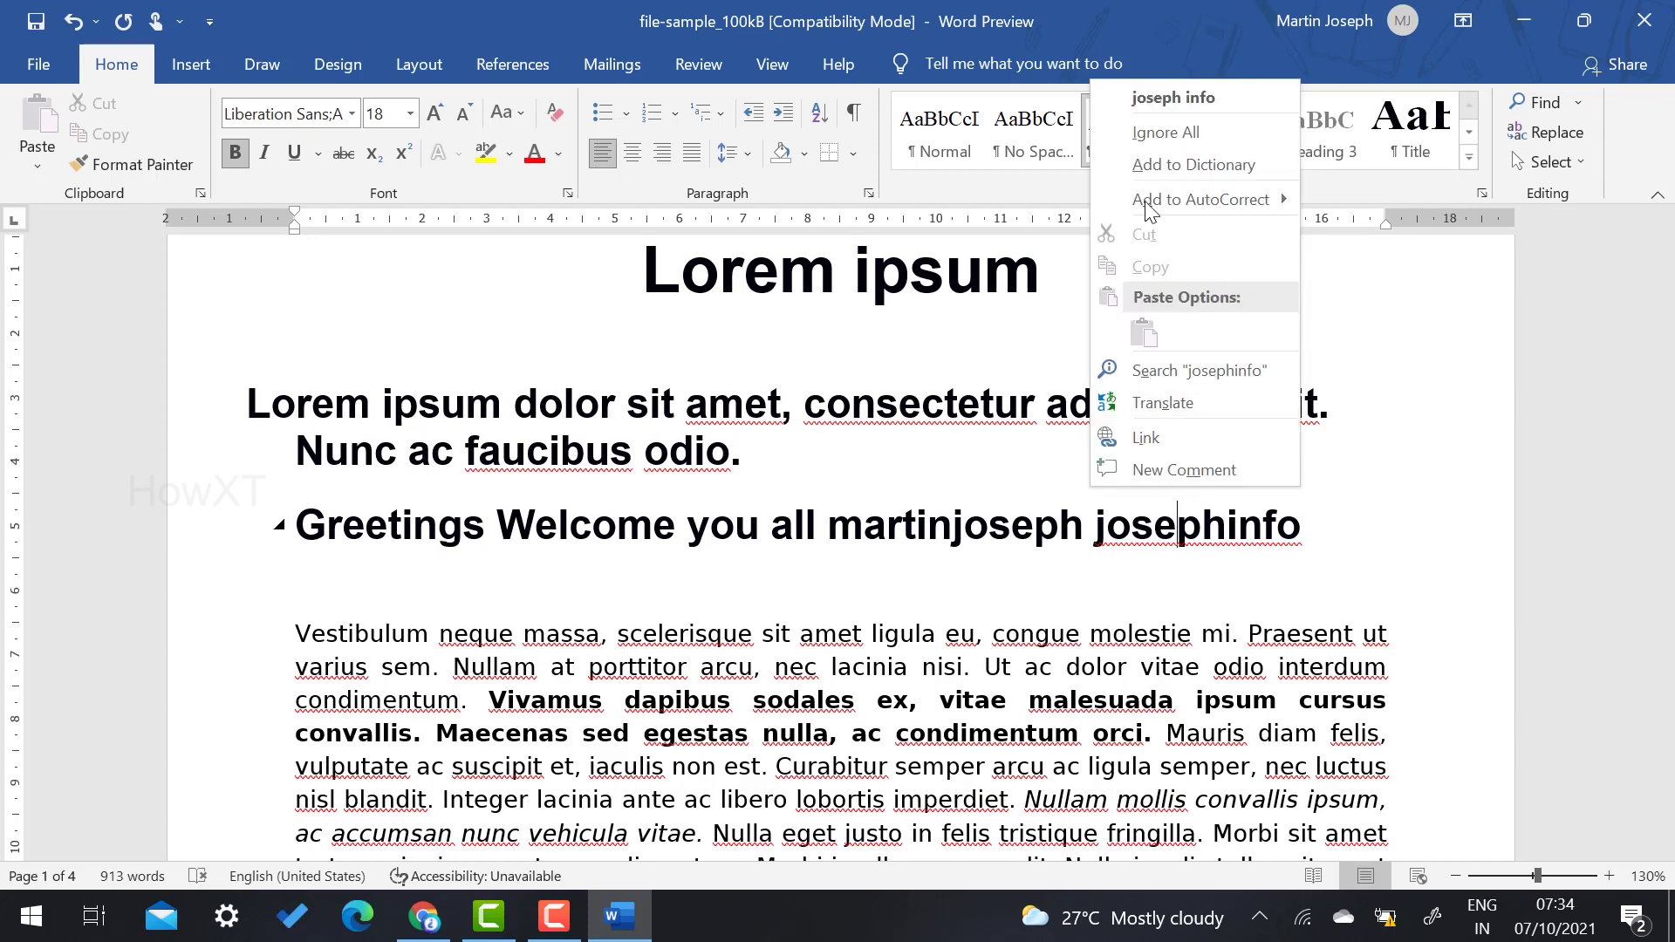
pyautogui.click(1171, 131)
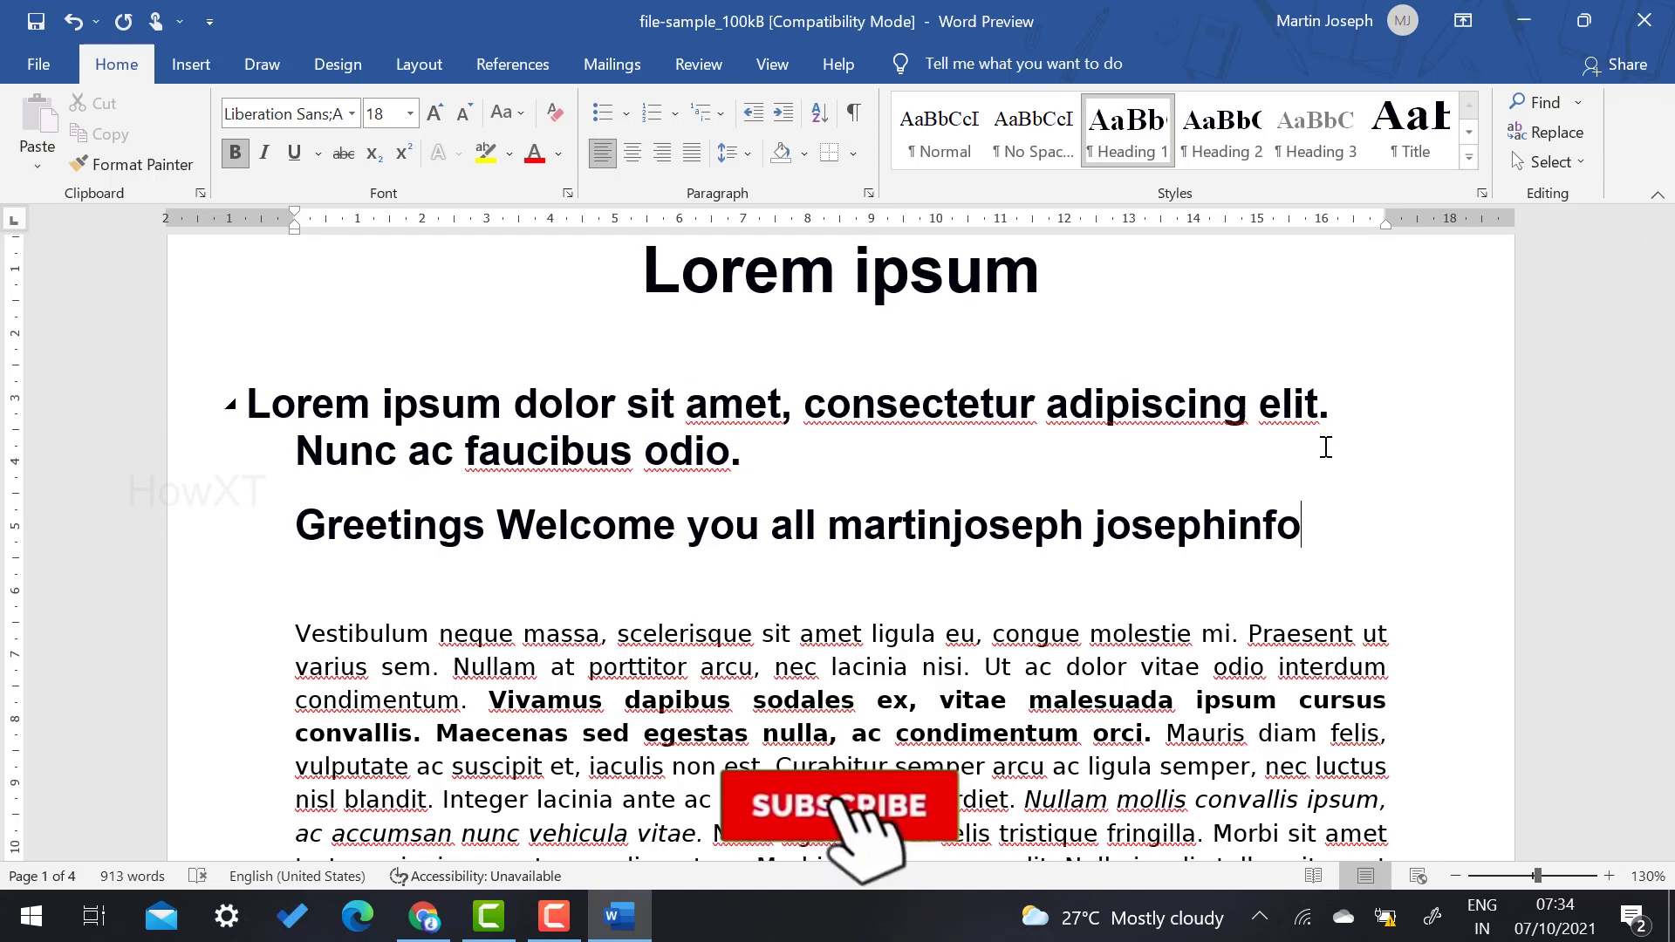
pyautogui.scroll(-10, 1328, 458)
pyautogui.scroll(8, 1329, 458)
pyautogui.scroll(5, 1329, 458)
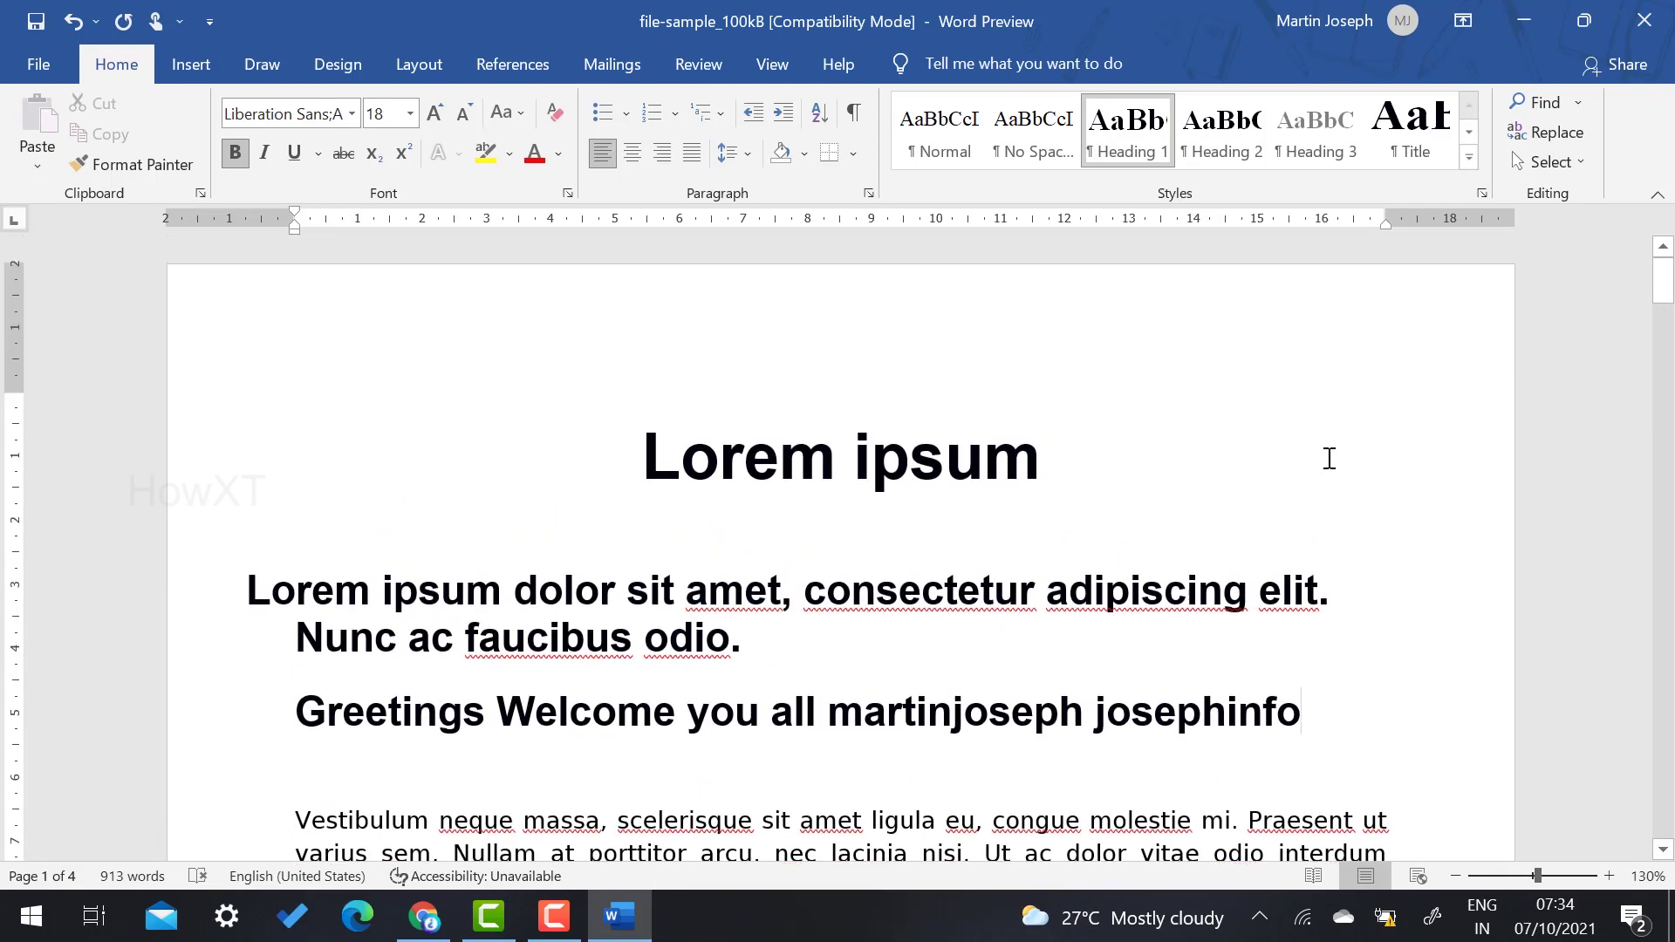
pyautogui.scroll(-1, 1329, 458)
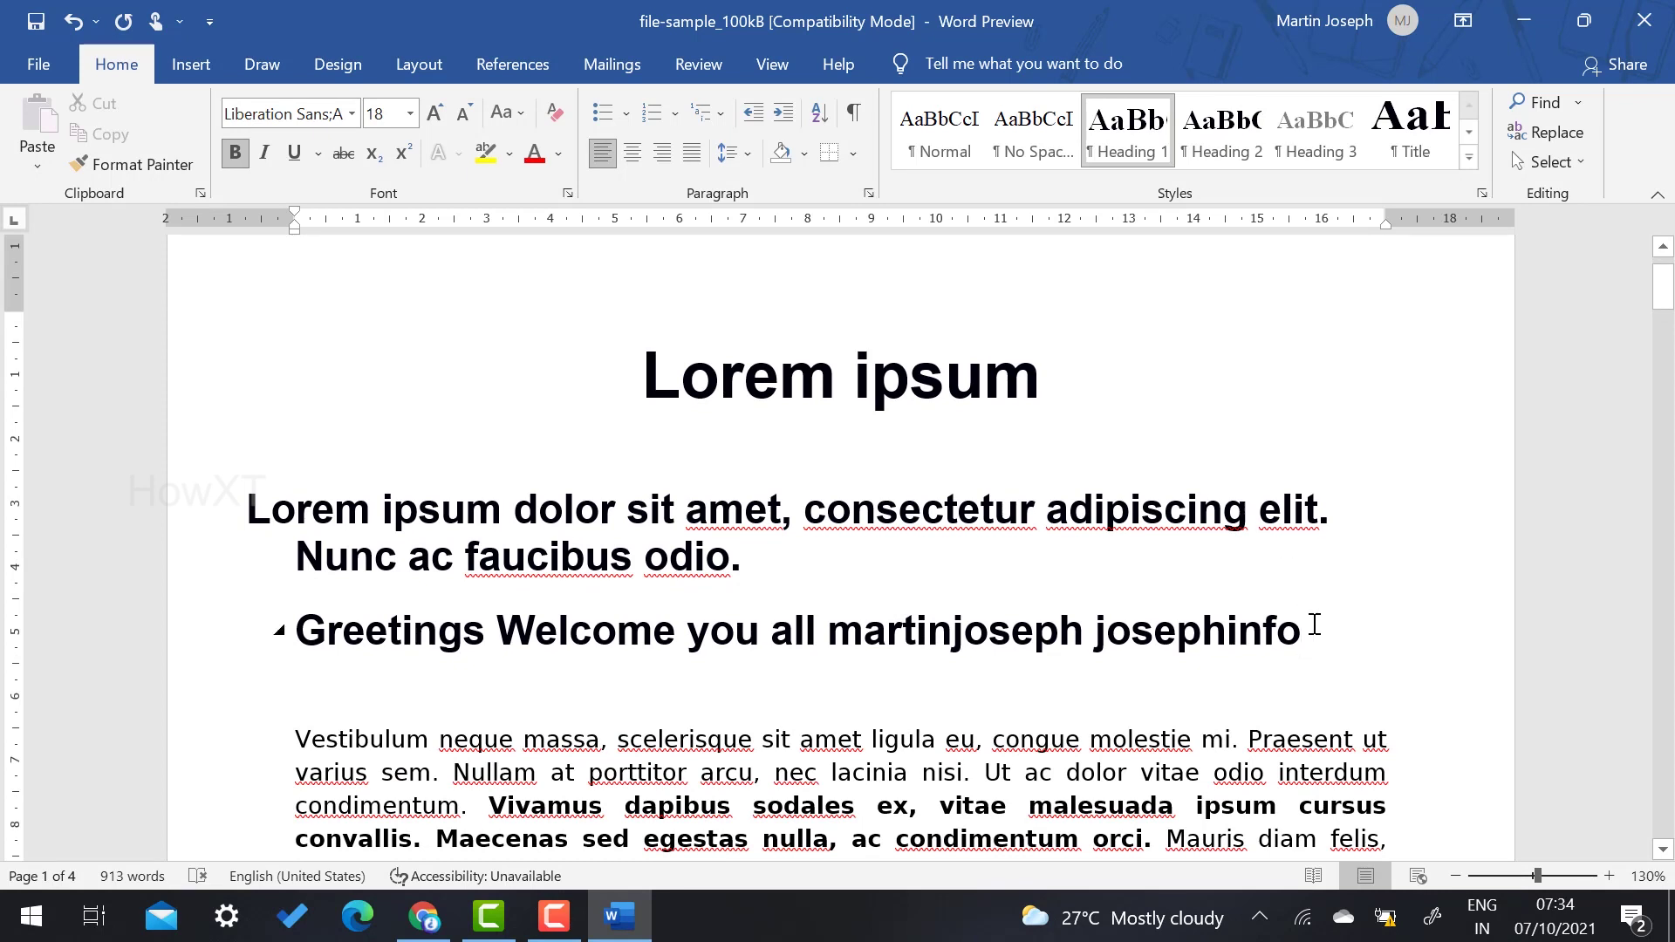
# Replace the heading with 'Greetings for all this is' plus the author's name, adding an empty line below.
pyautogui.moveTo(1315, 625); pyautogui.dragTo(262, 634)
pyautogui.write('Gr')
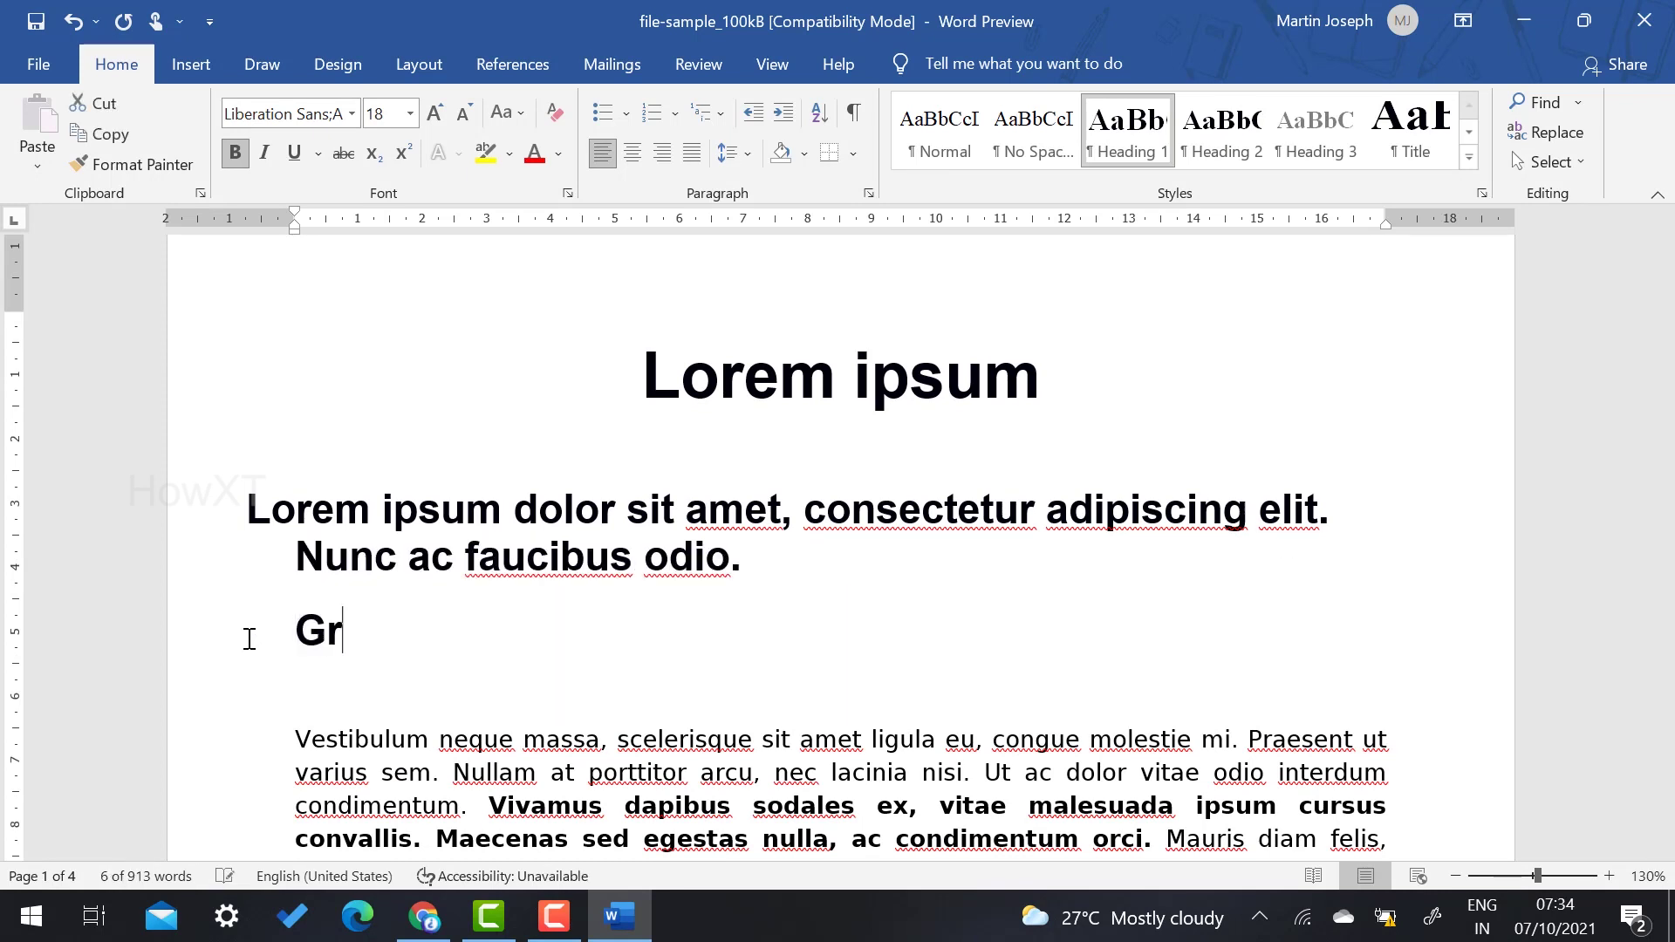
pyautogui.write('eeet')
pyautogui.press('BackSpace')
pyautogui.press('BackSpace')
pyautogui.press('BackSpace')
pyautogui.press('BackSpace')
pyautogui.write('eetings for all ')
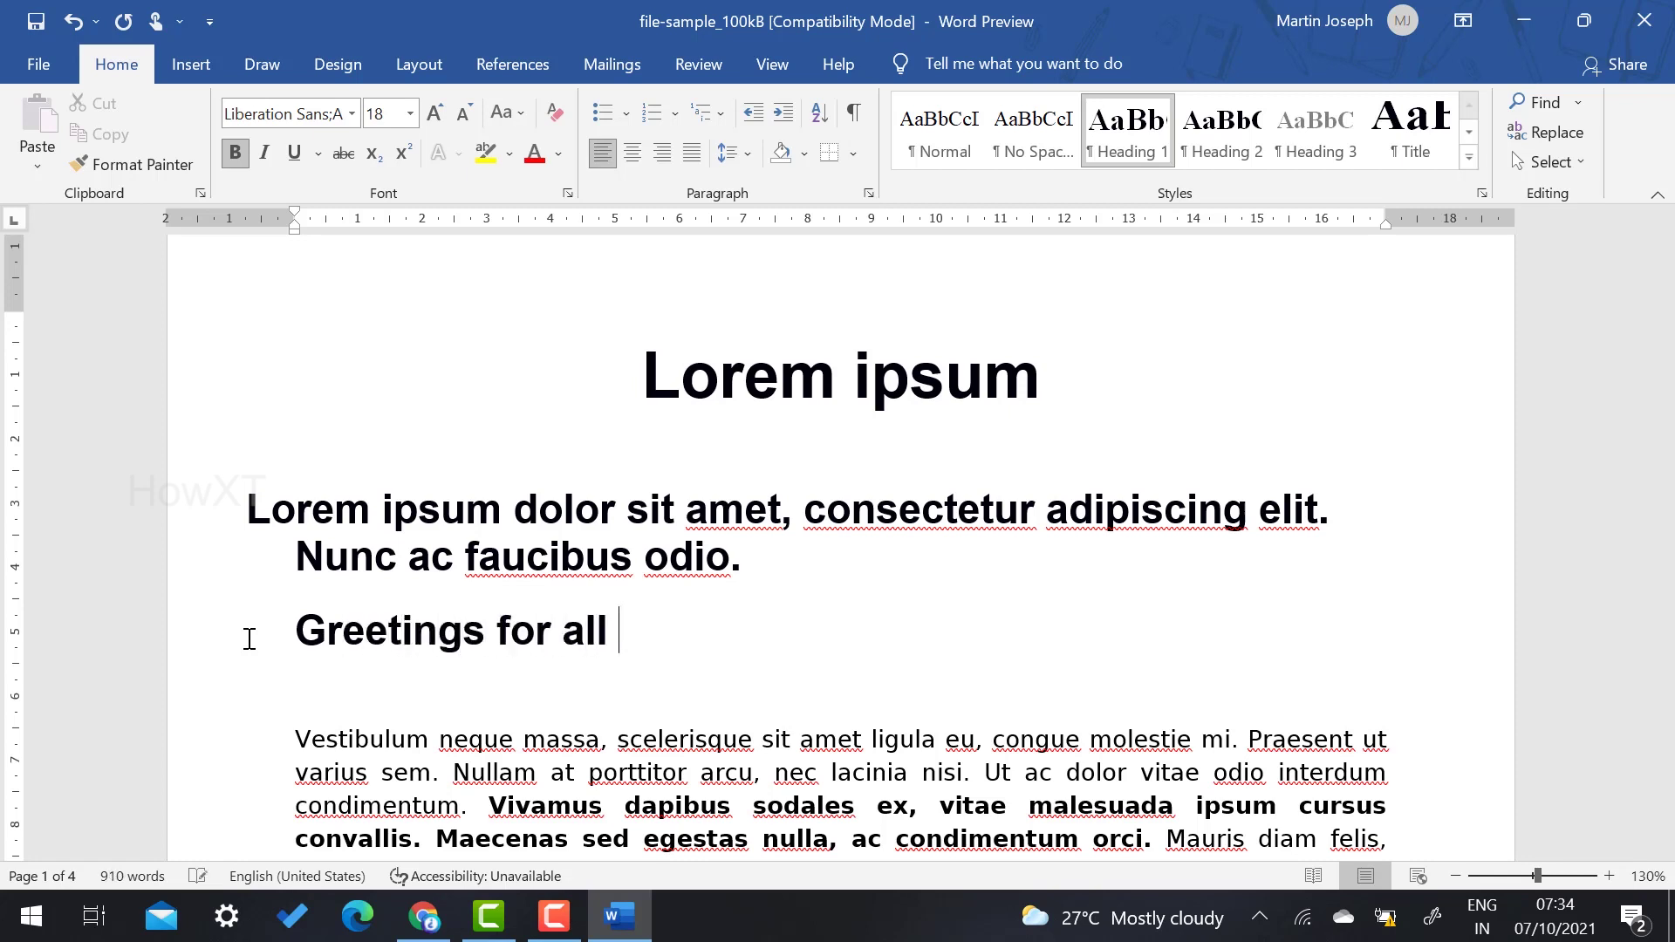
pyautogui.write('this is ')
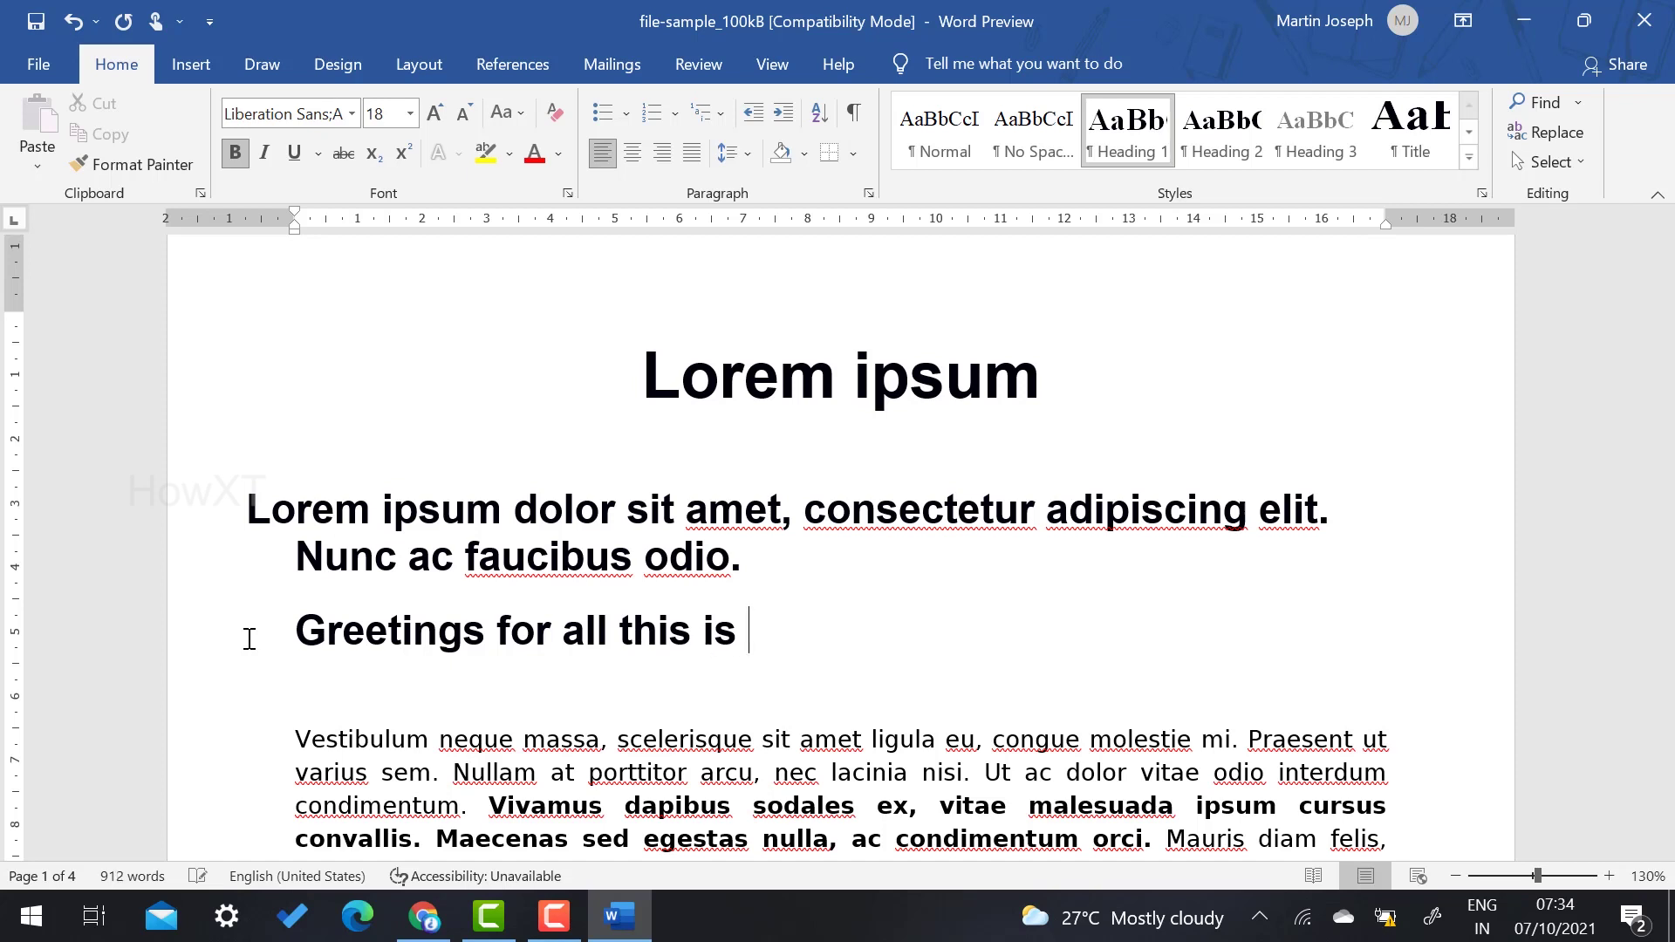
pyautogui.write('martinjoseph')
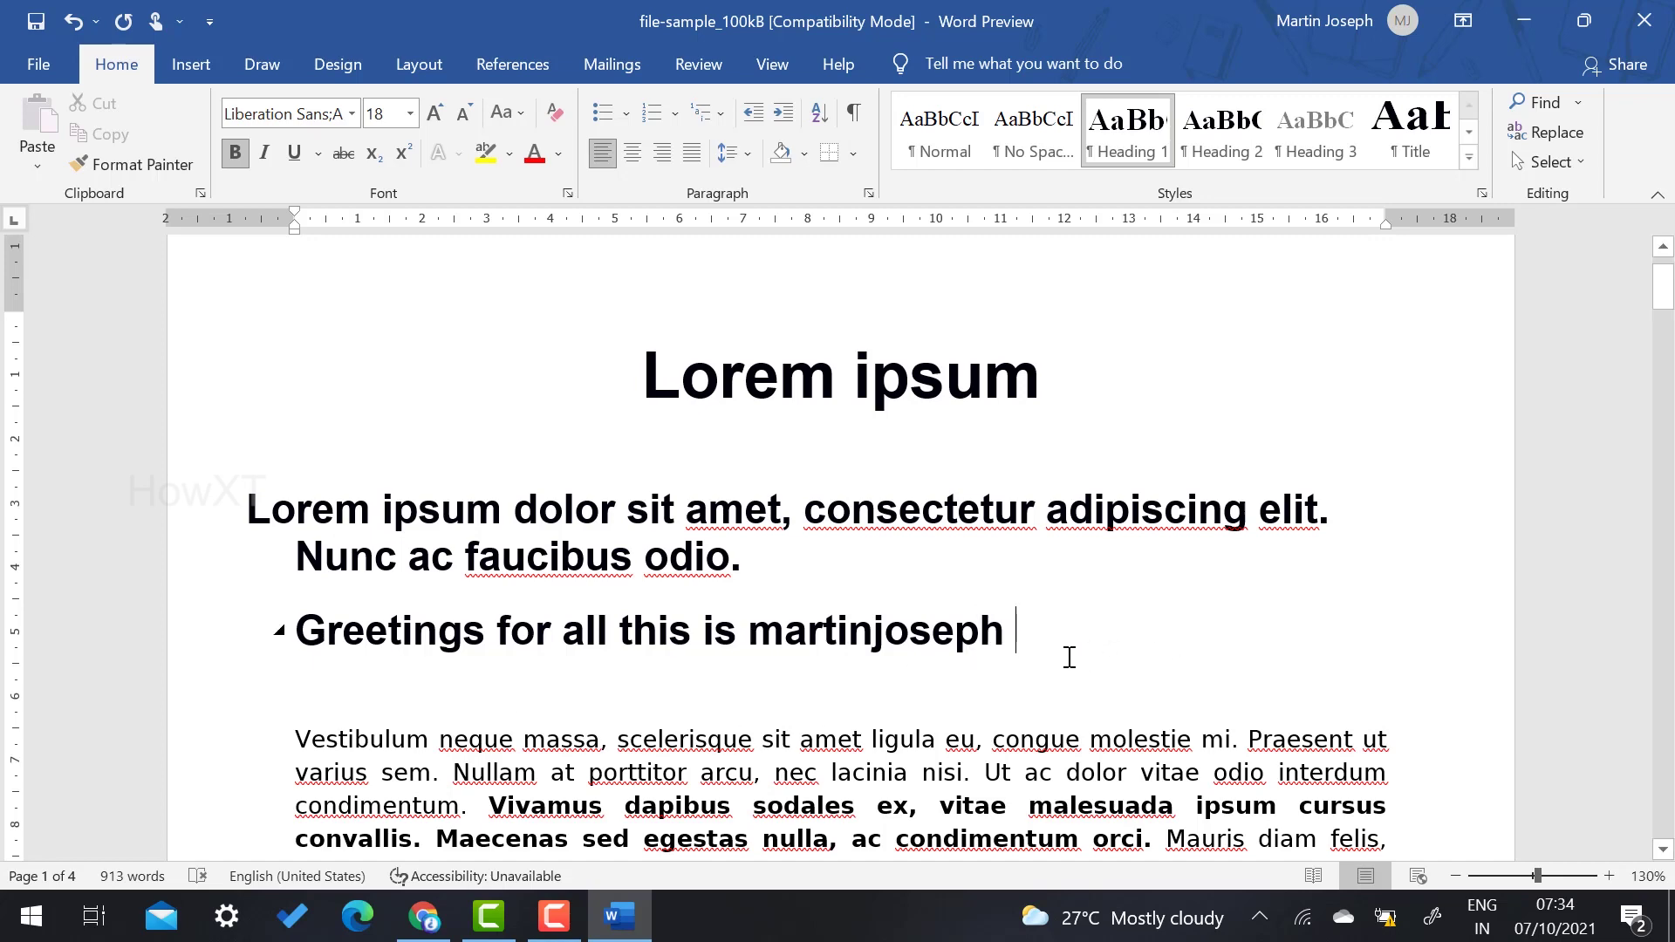
pyautogui.press('Return')
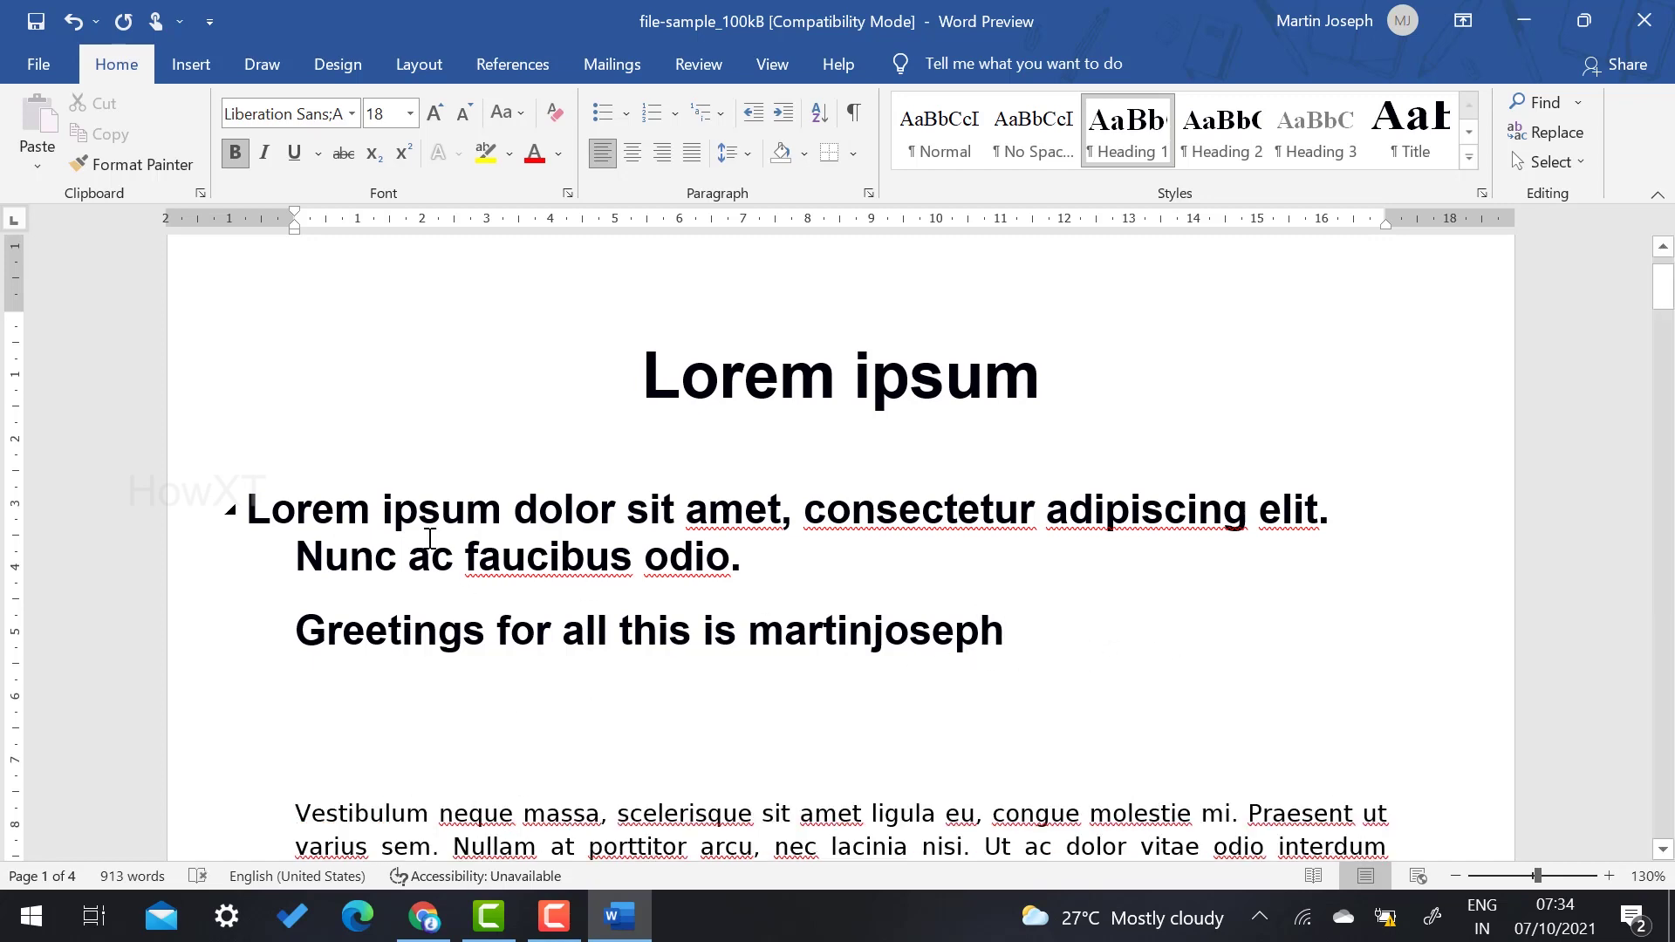
pyautogui.scroll(-2, 445, 377)
pyautogui.scroll(-3, 541, 521)
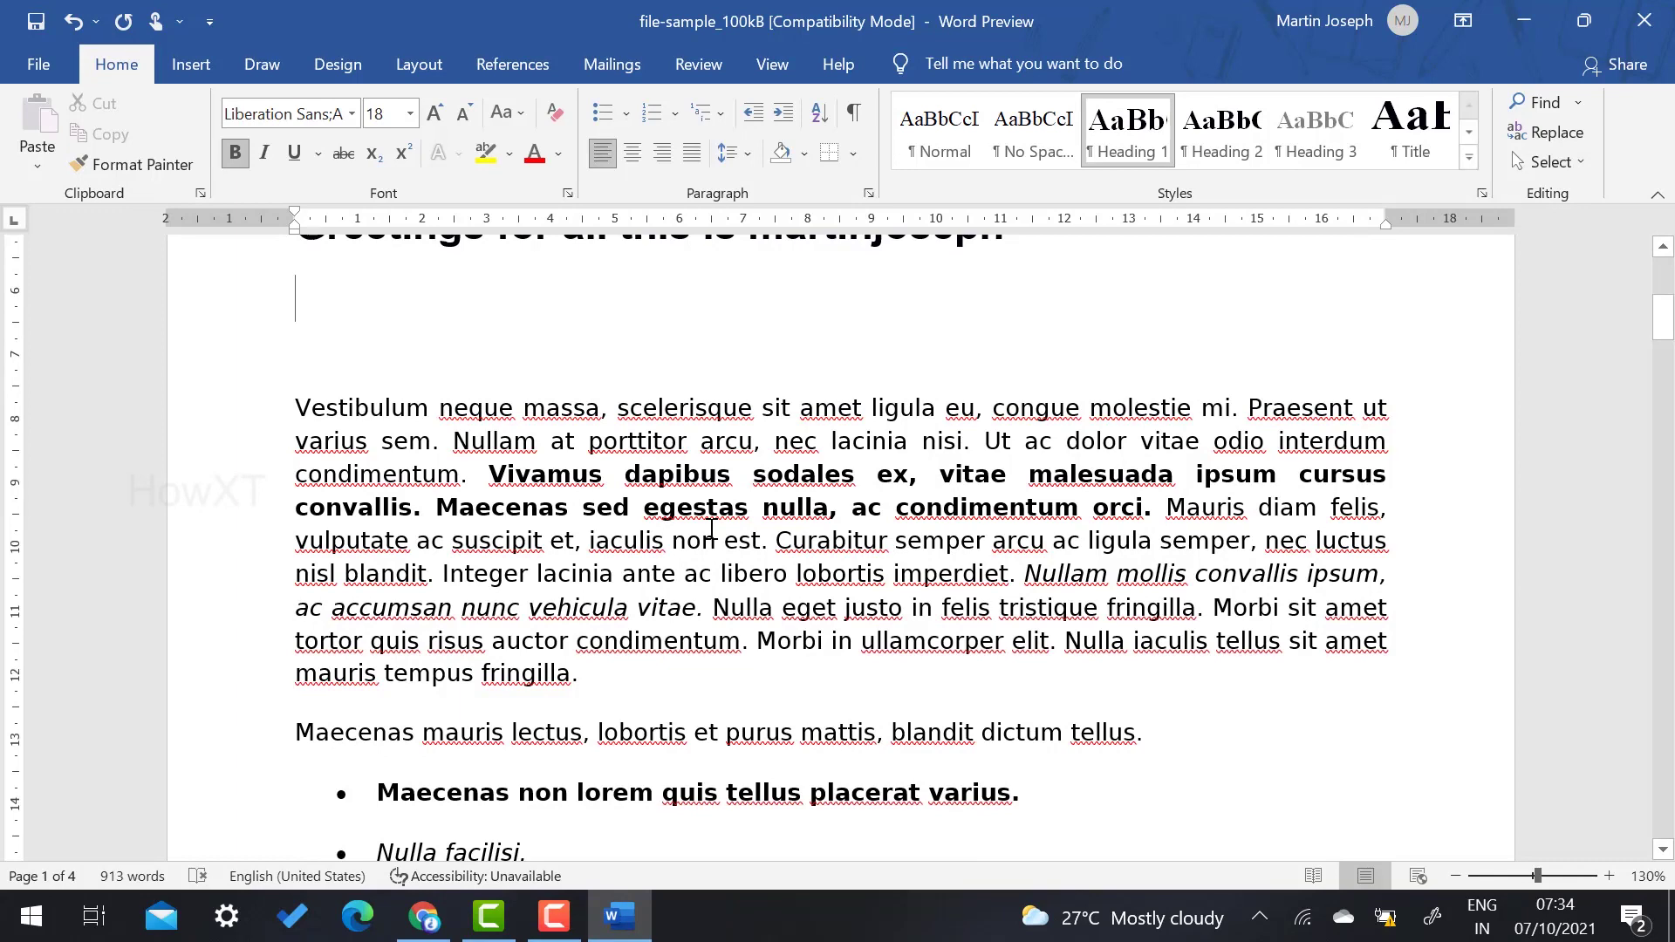
pyautogui.scroll(-2, 709, 527)
pyautogui.scroll(6, 709, 527)
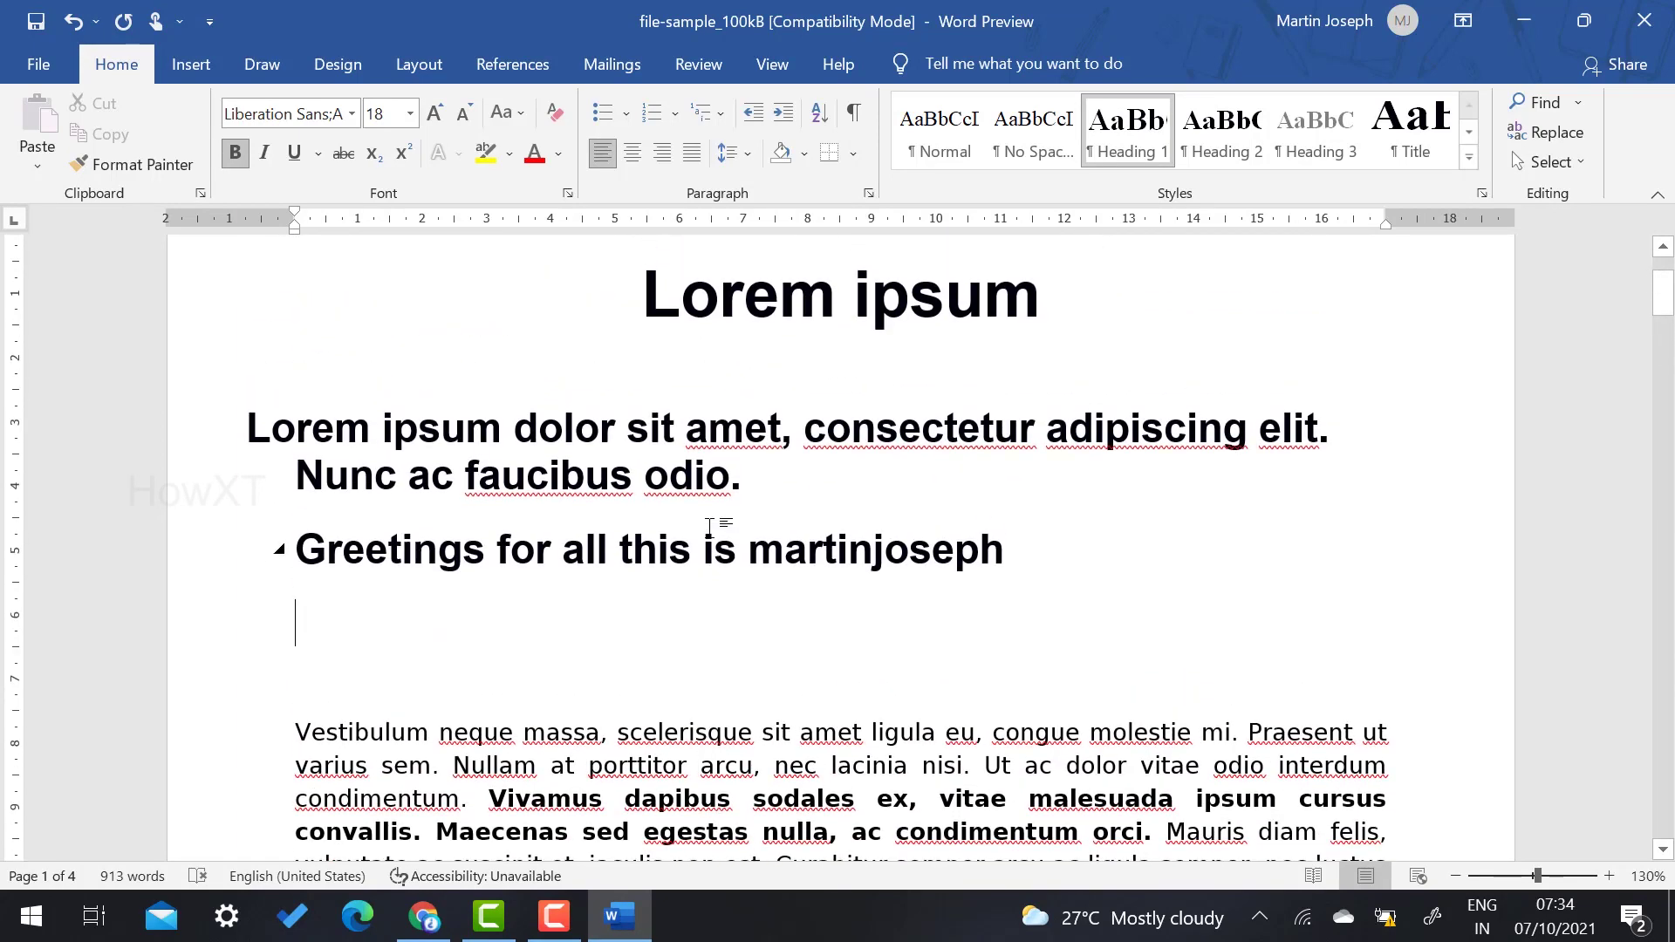
pyautogui.scroll(-2, 711, 527)
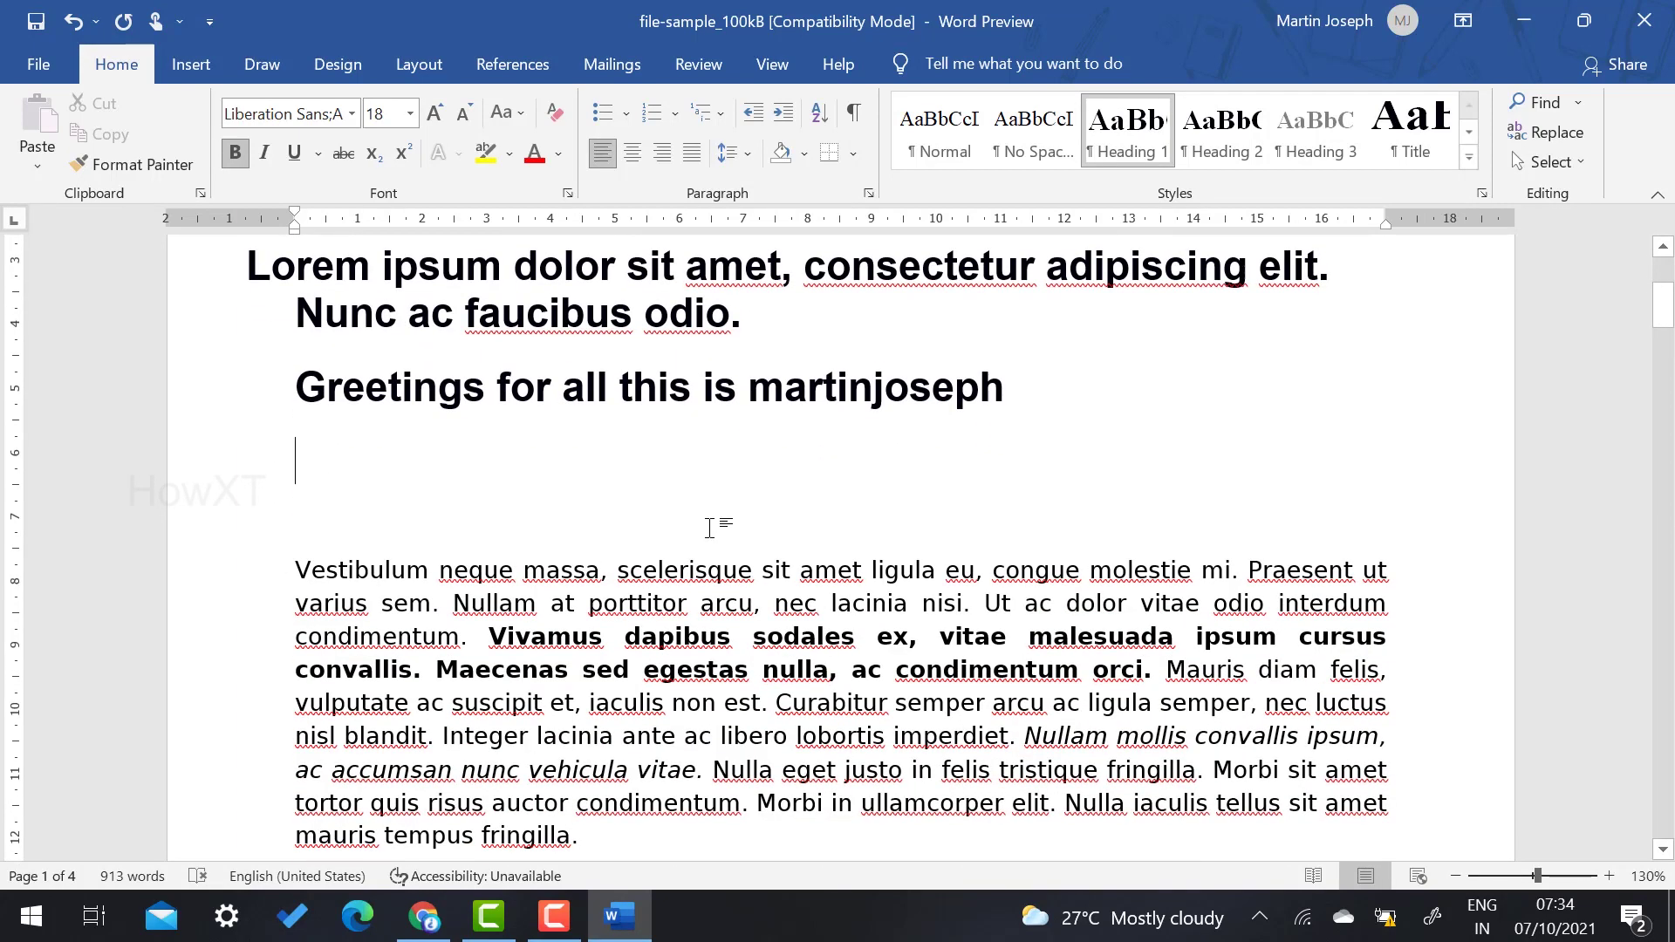
pyautogui.click(577, 452)
# In Word Options > Proofing, turn off 'Check spelling as you type' and 'Mark grammar errors as you type'.
pyautogui.click(35, 64)
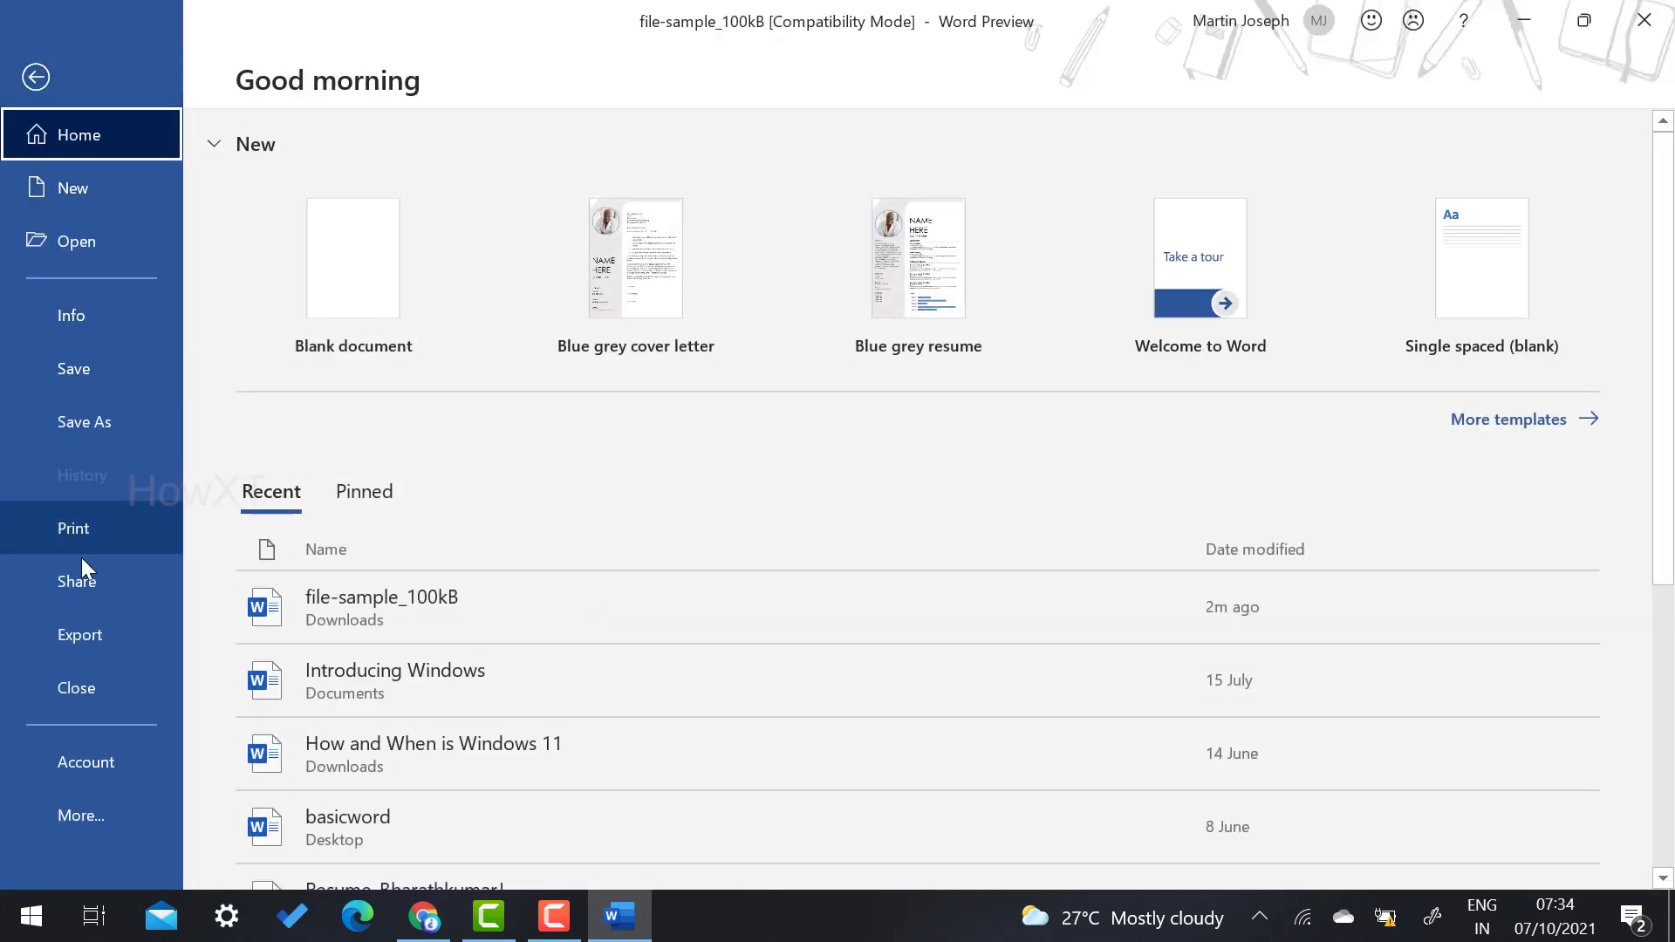
pyautogui.click(102, 820)
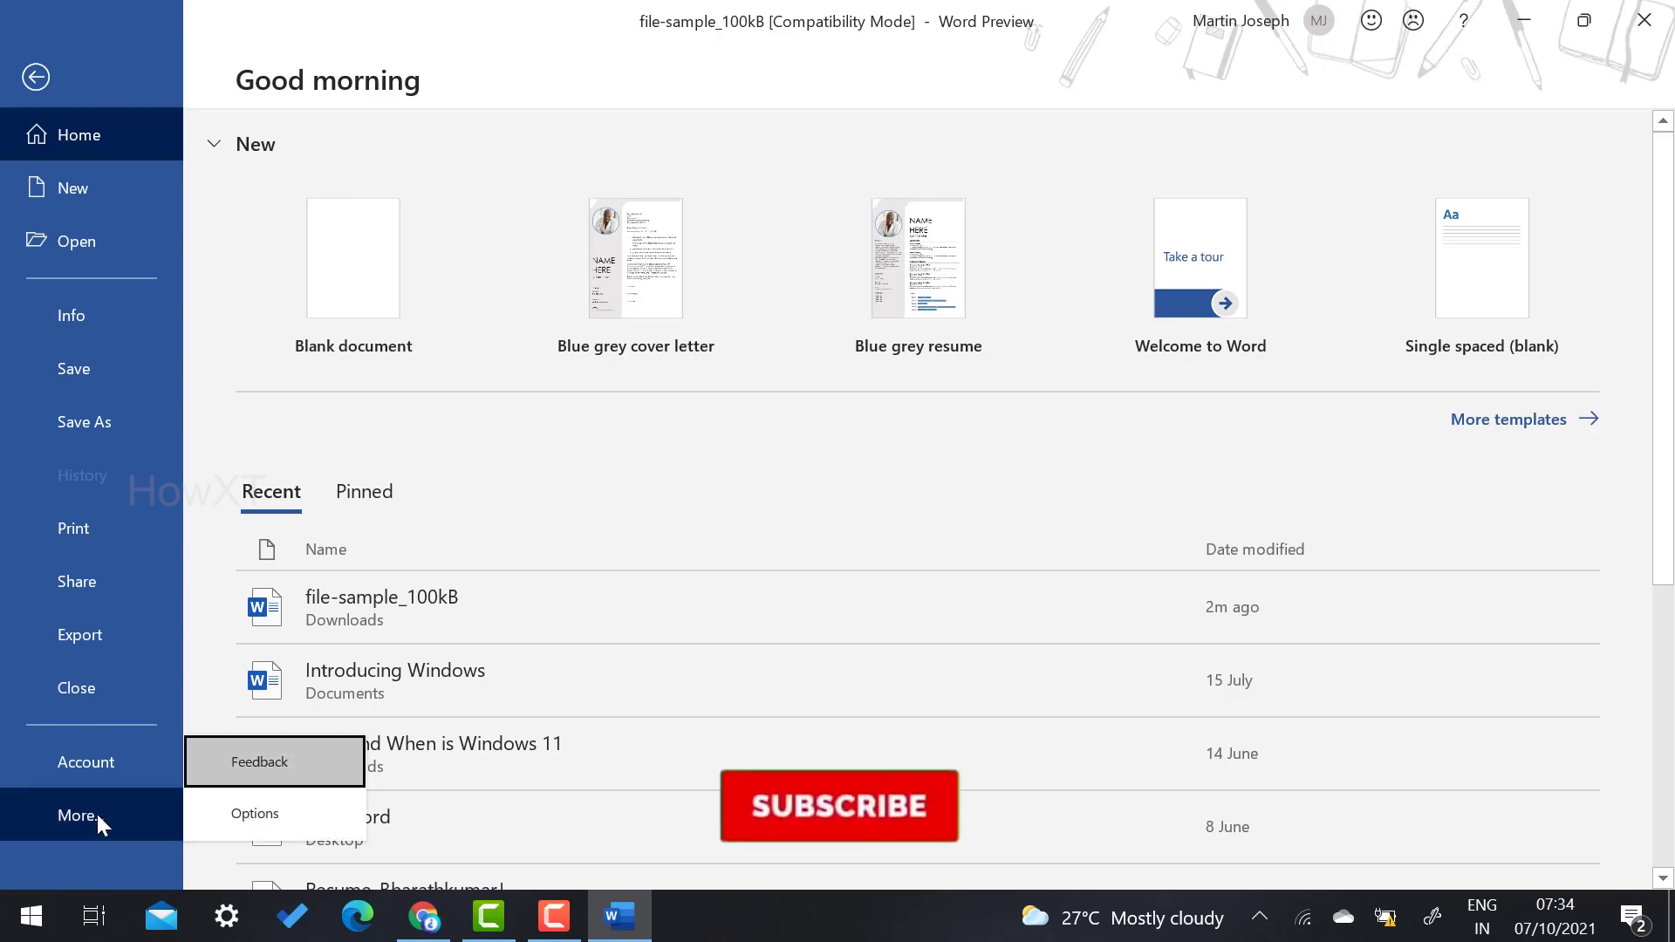
pyautogui.click(273, 818)
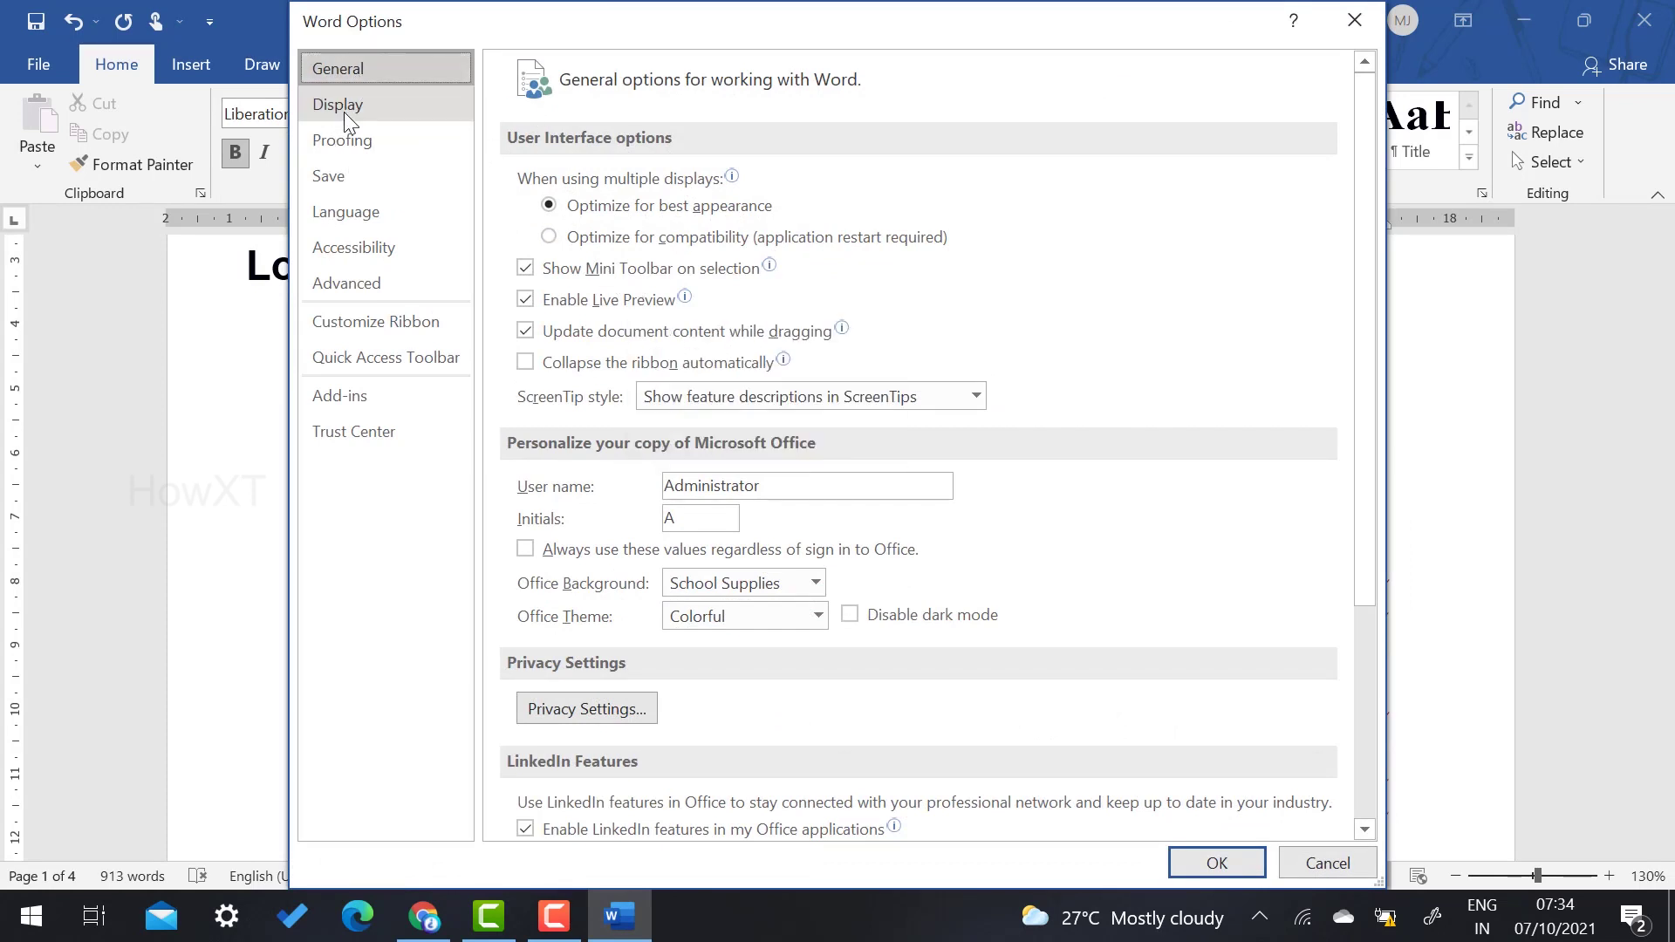
pyautogui.click(340, 140)
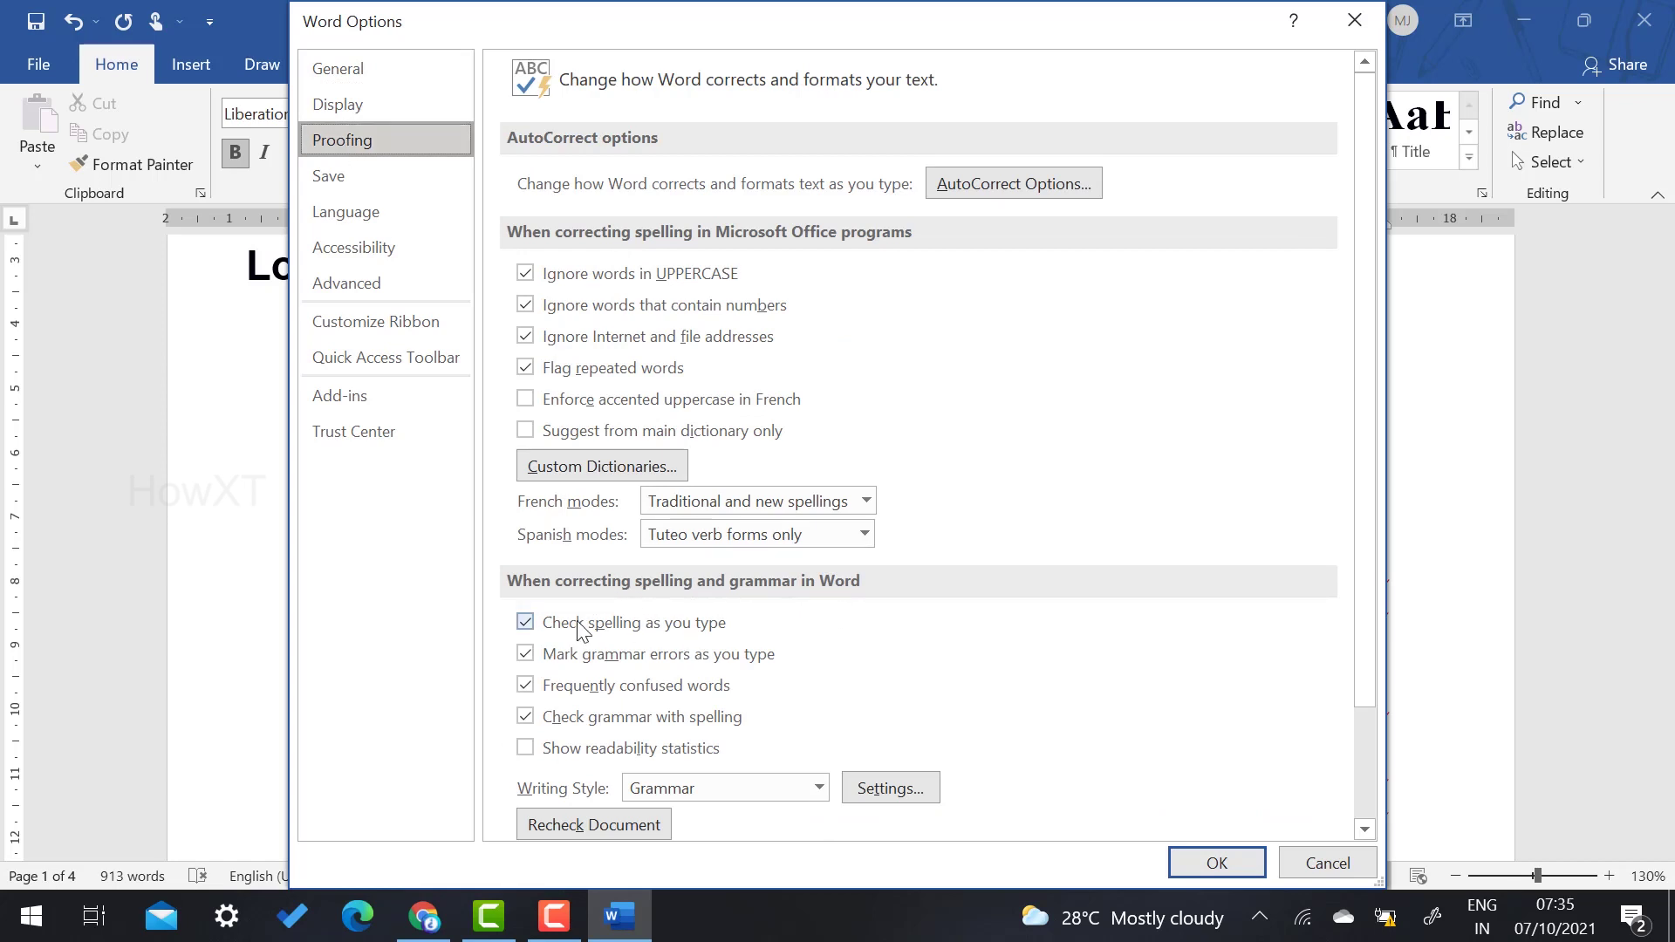
pyautogui.click(527, 623)
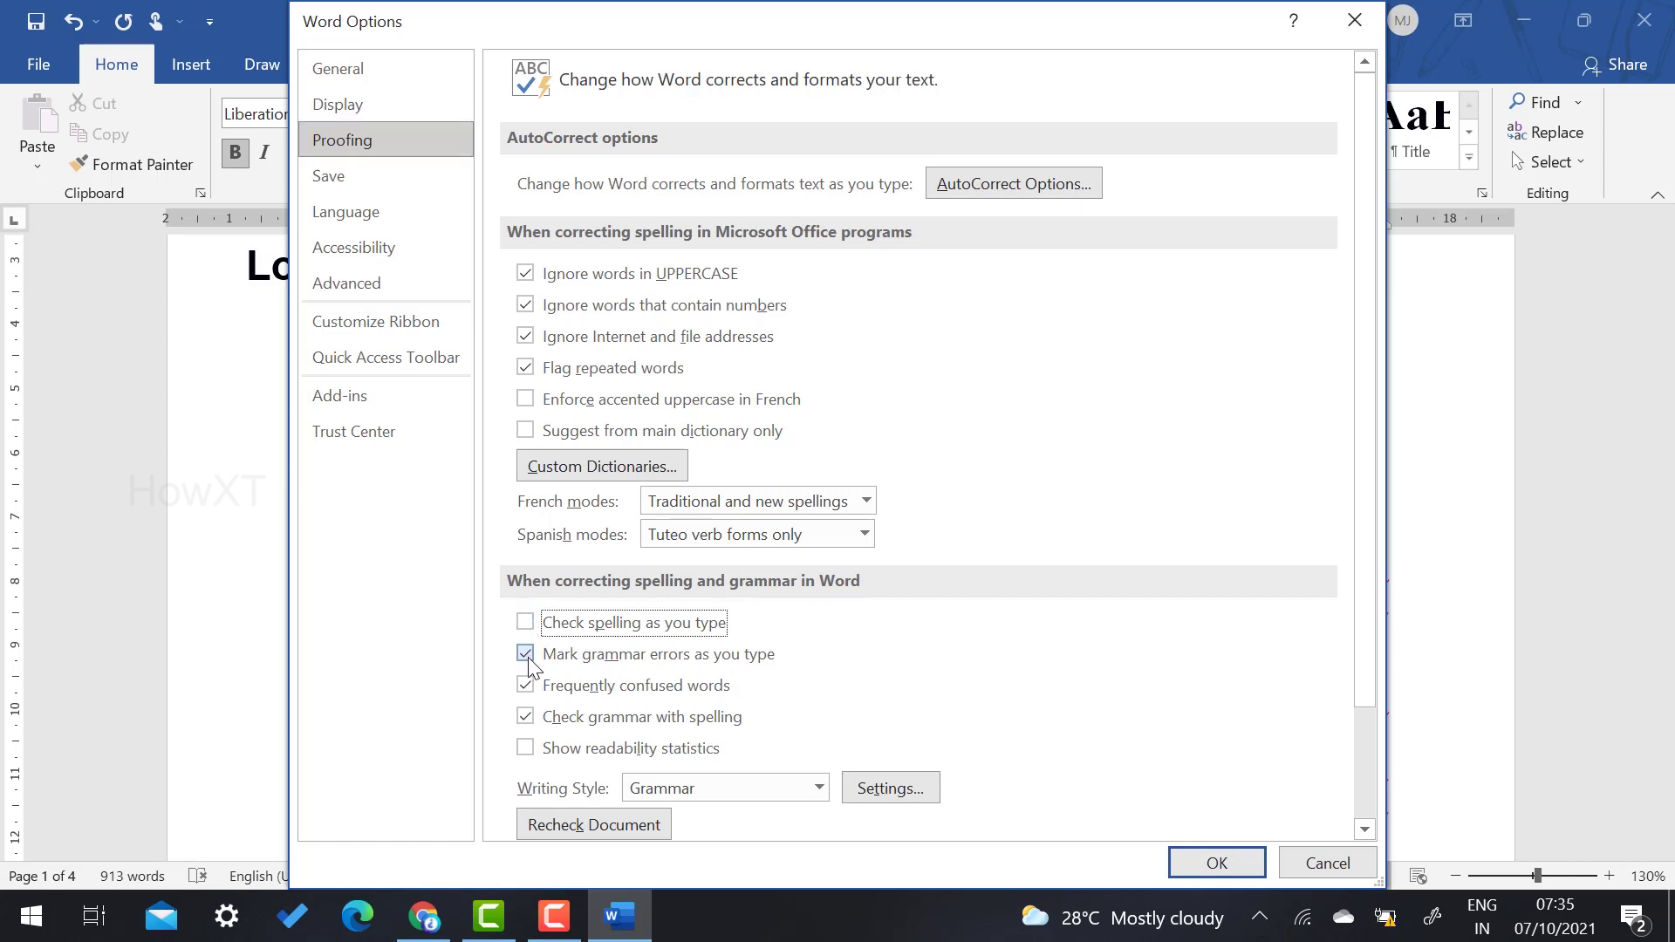
pyautogui.click(526, 654)
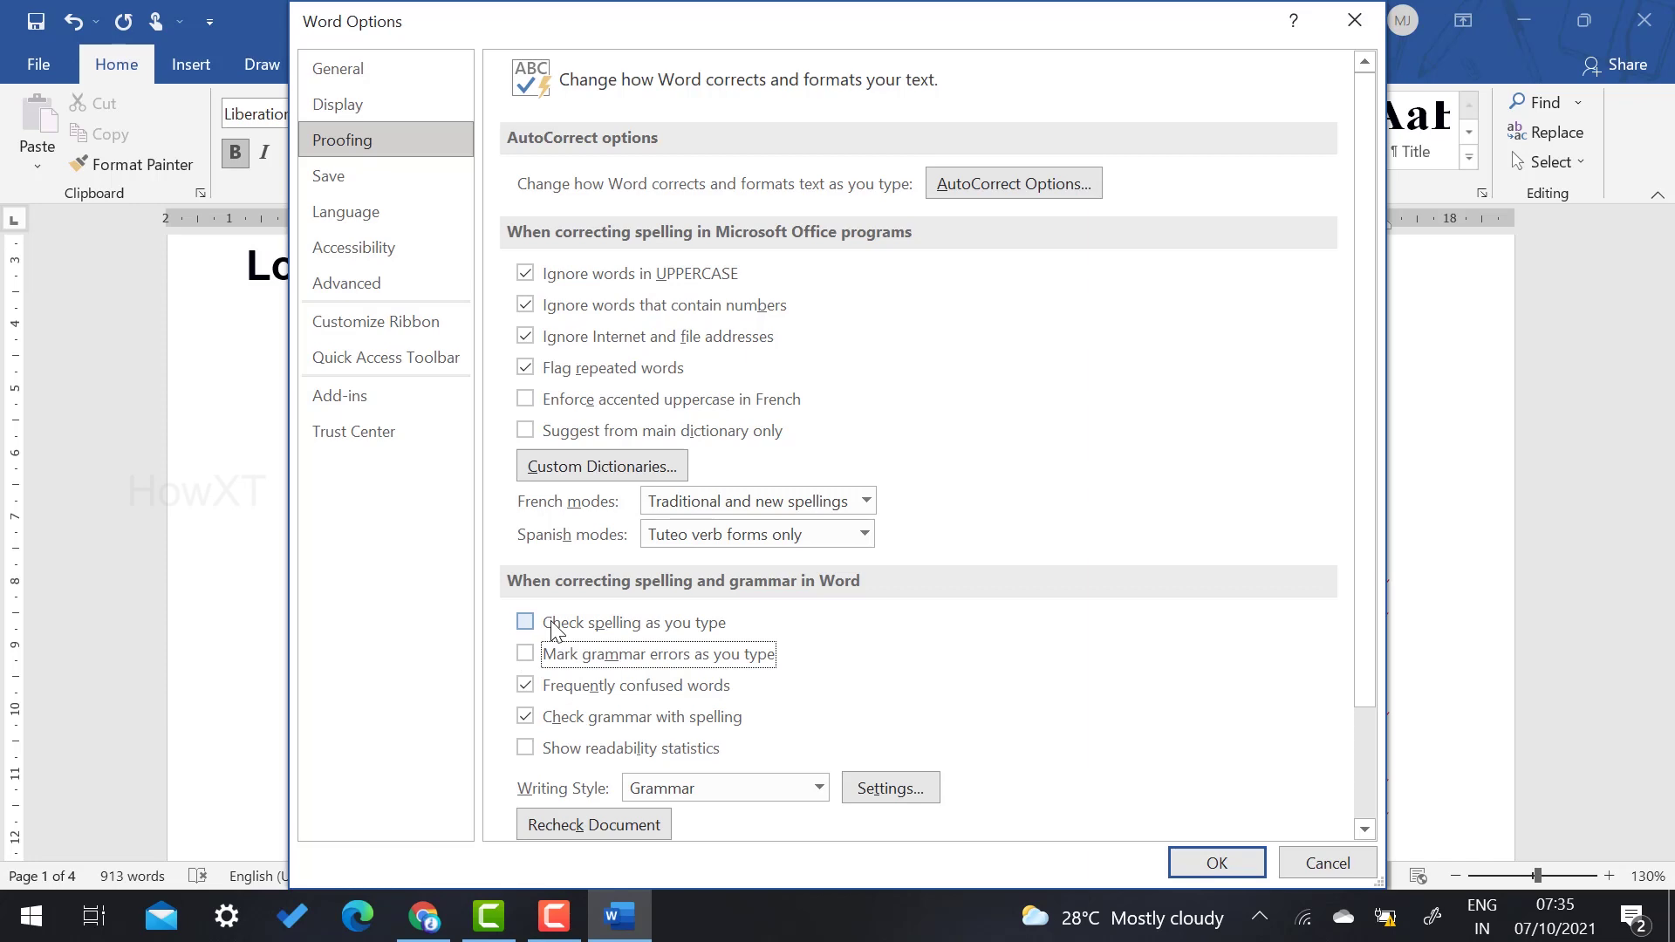
pyautogui.click(1256, 862)
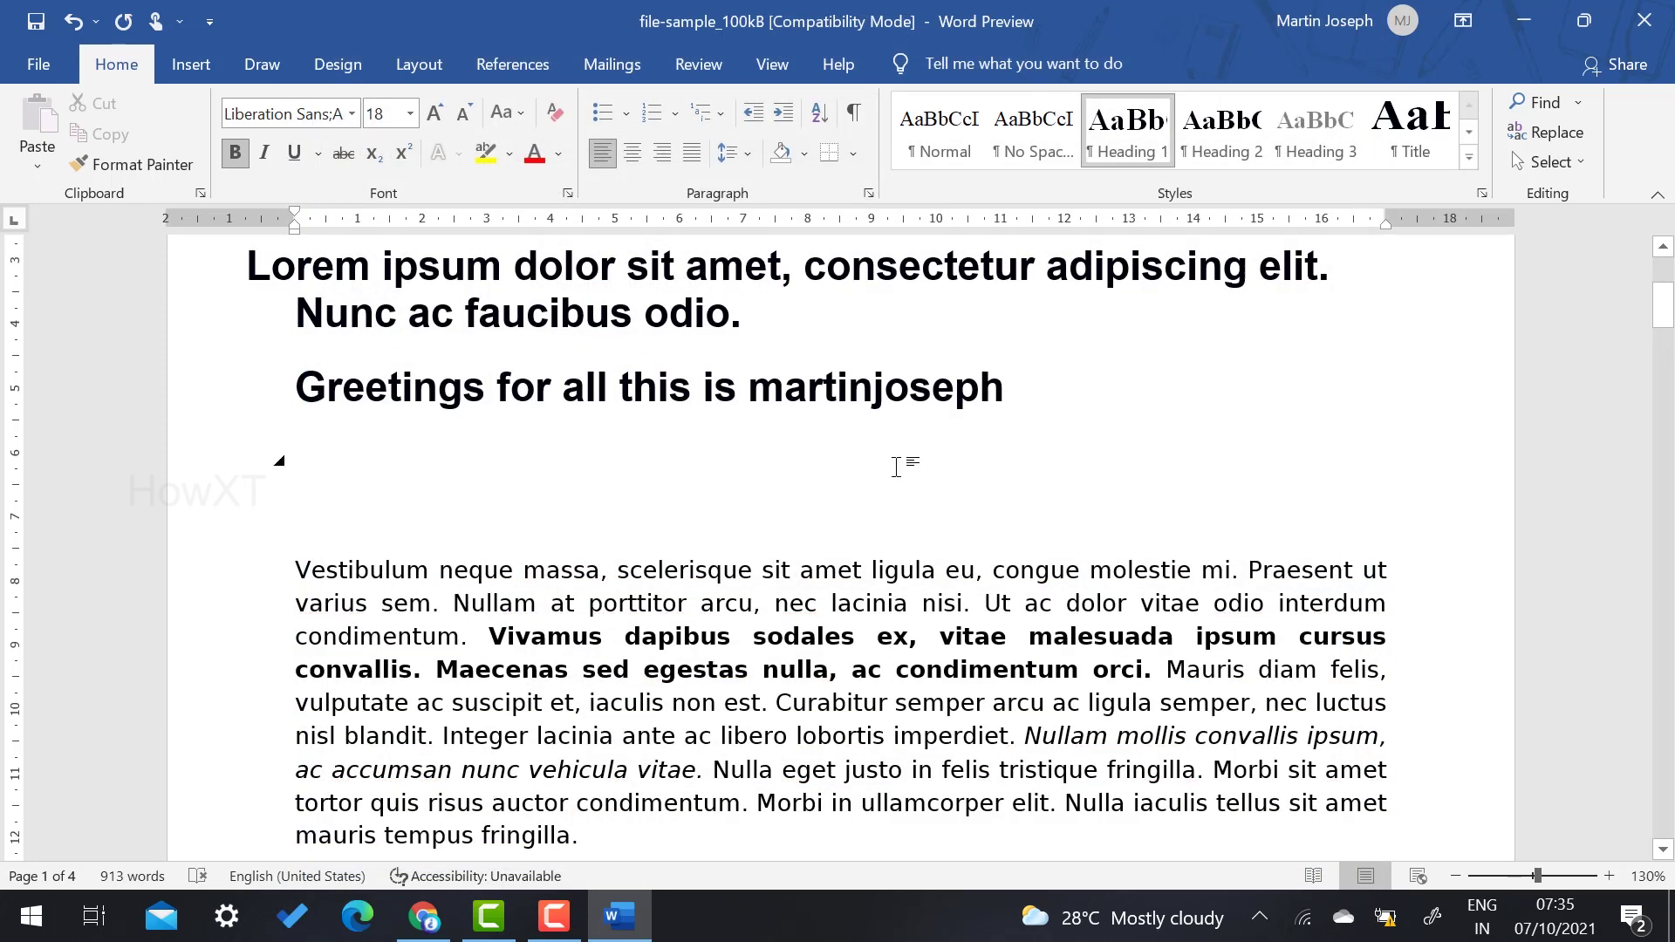
pyautogui.scroll(4, 896, 466)
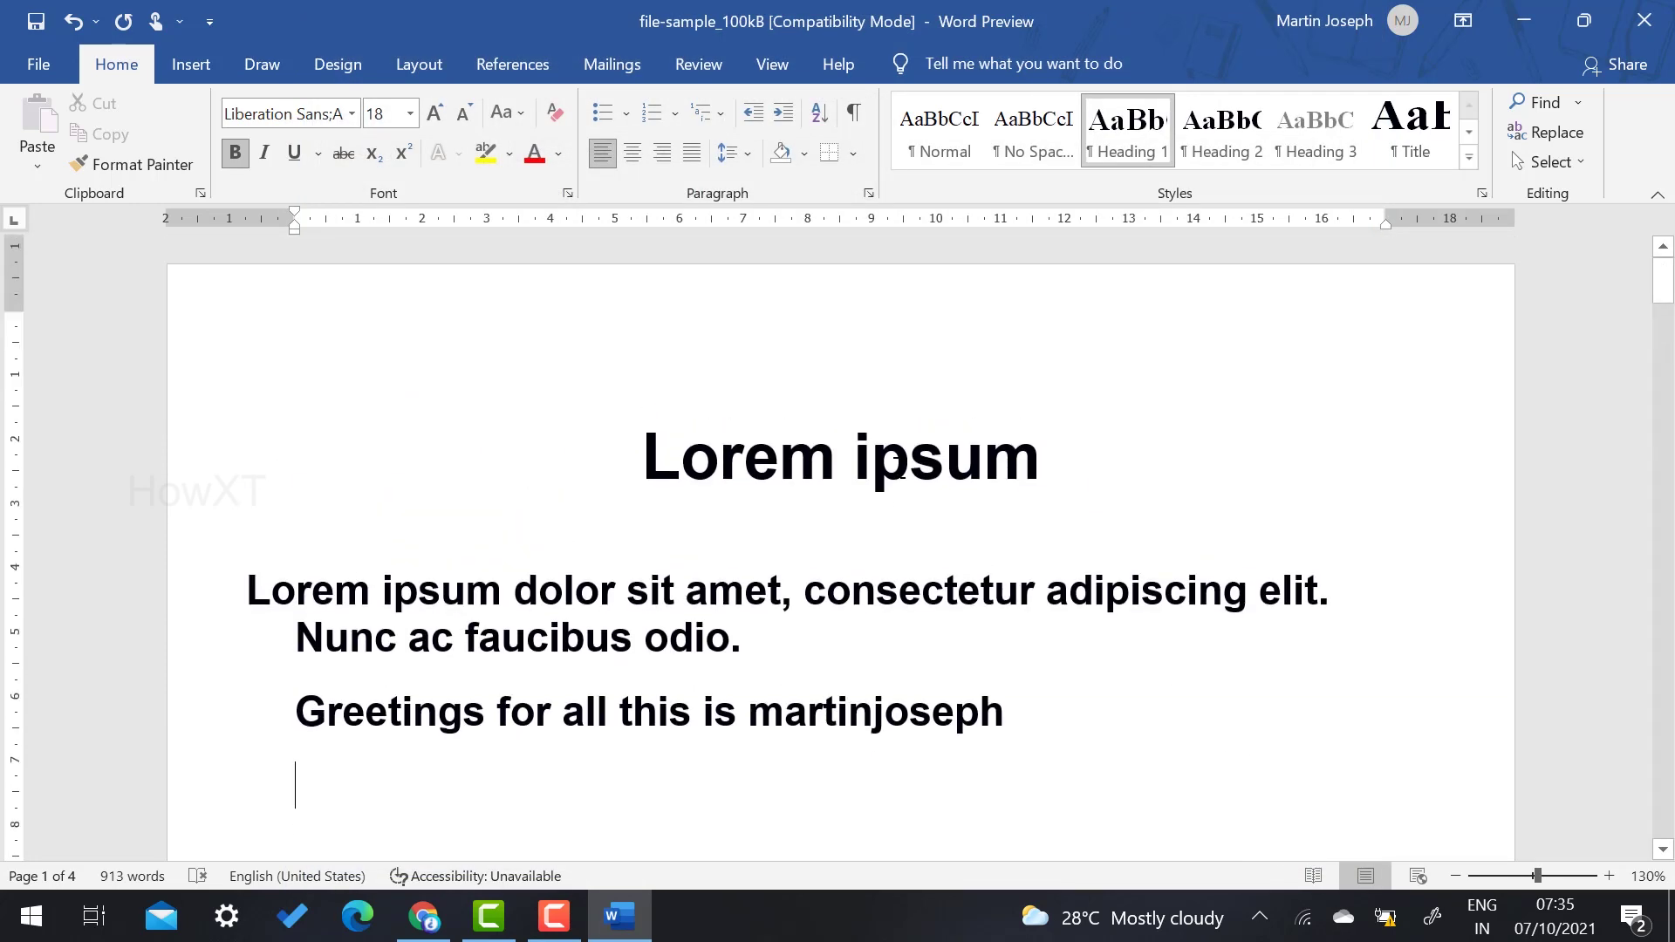
pyautogui.scroll(-5, 896, 466)
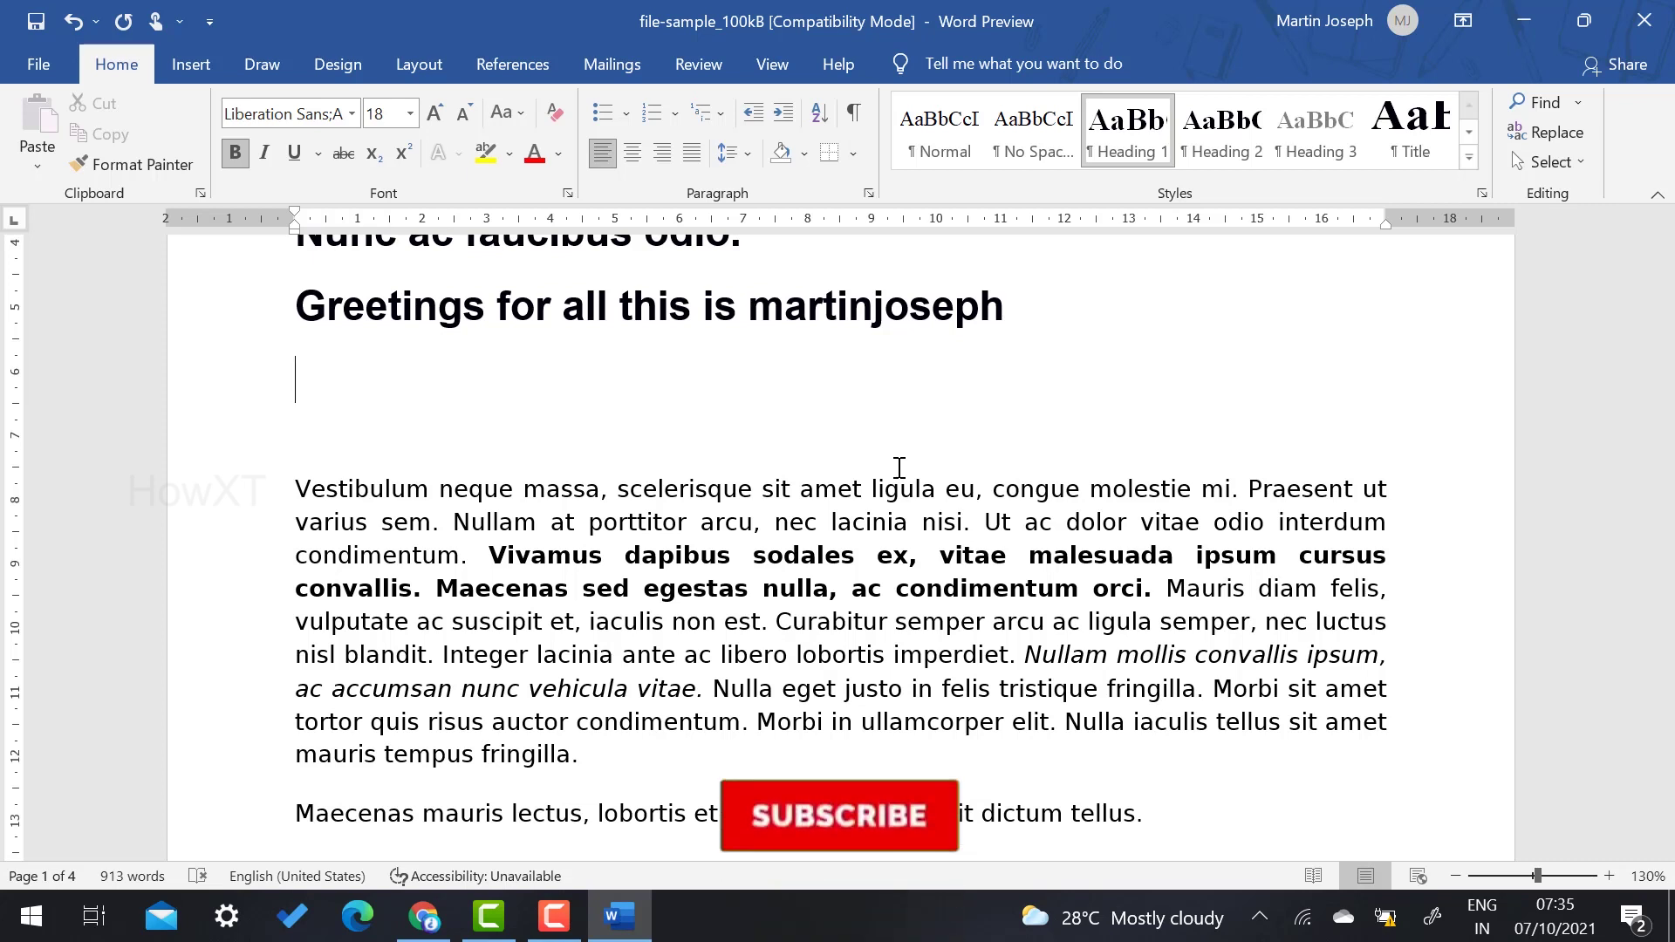
# In Word Options > Proofing, re-enable 'Check spelling as you type' and 'Mark grammar errors as you type'.
pyautogui.click(61, 61)
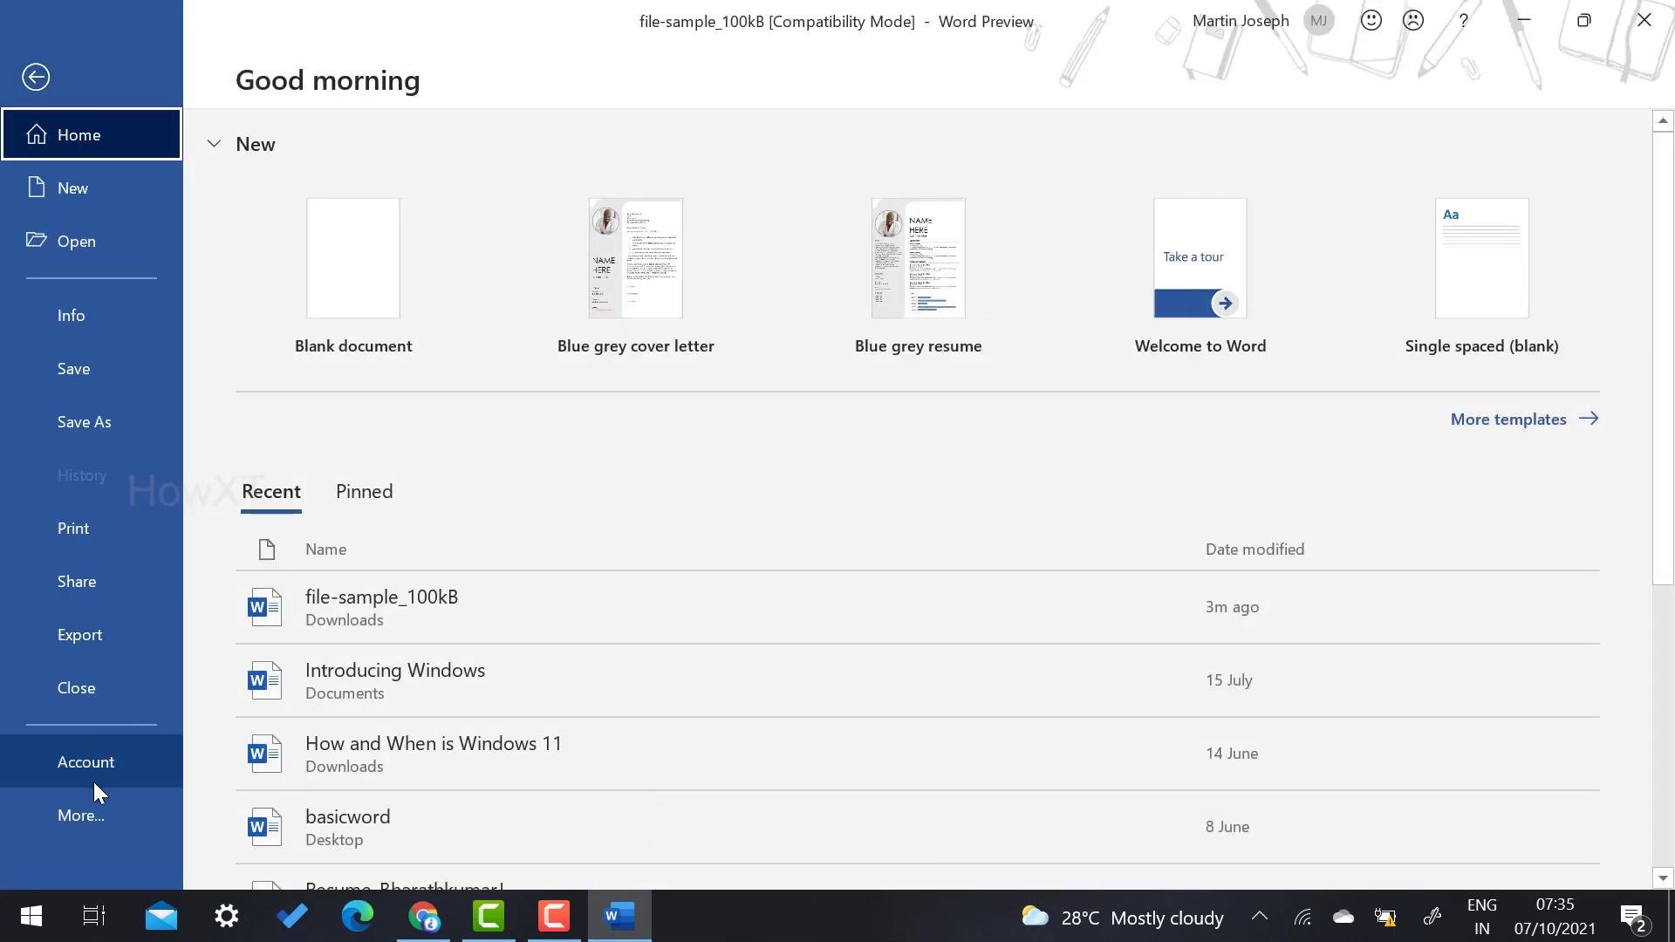
pyautogui.click(88, 814)
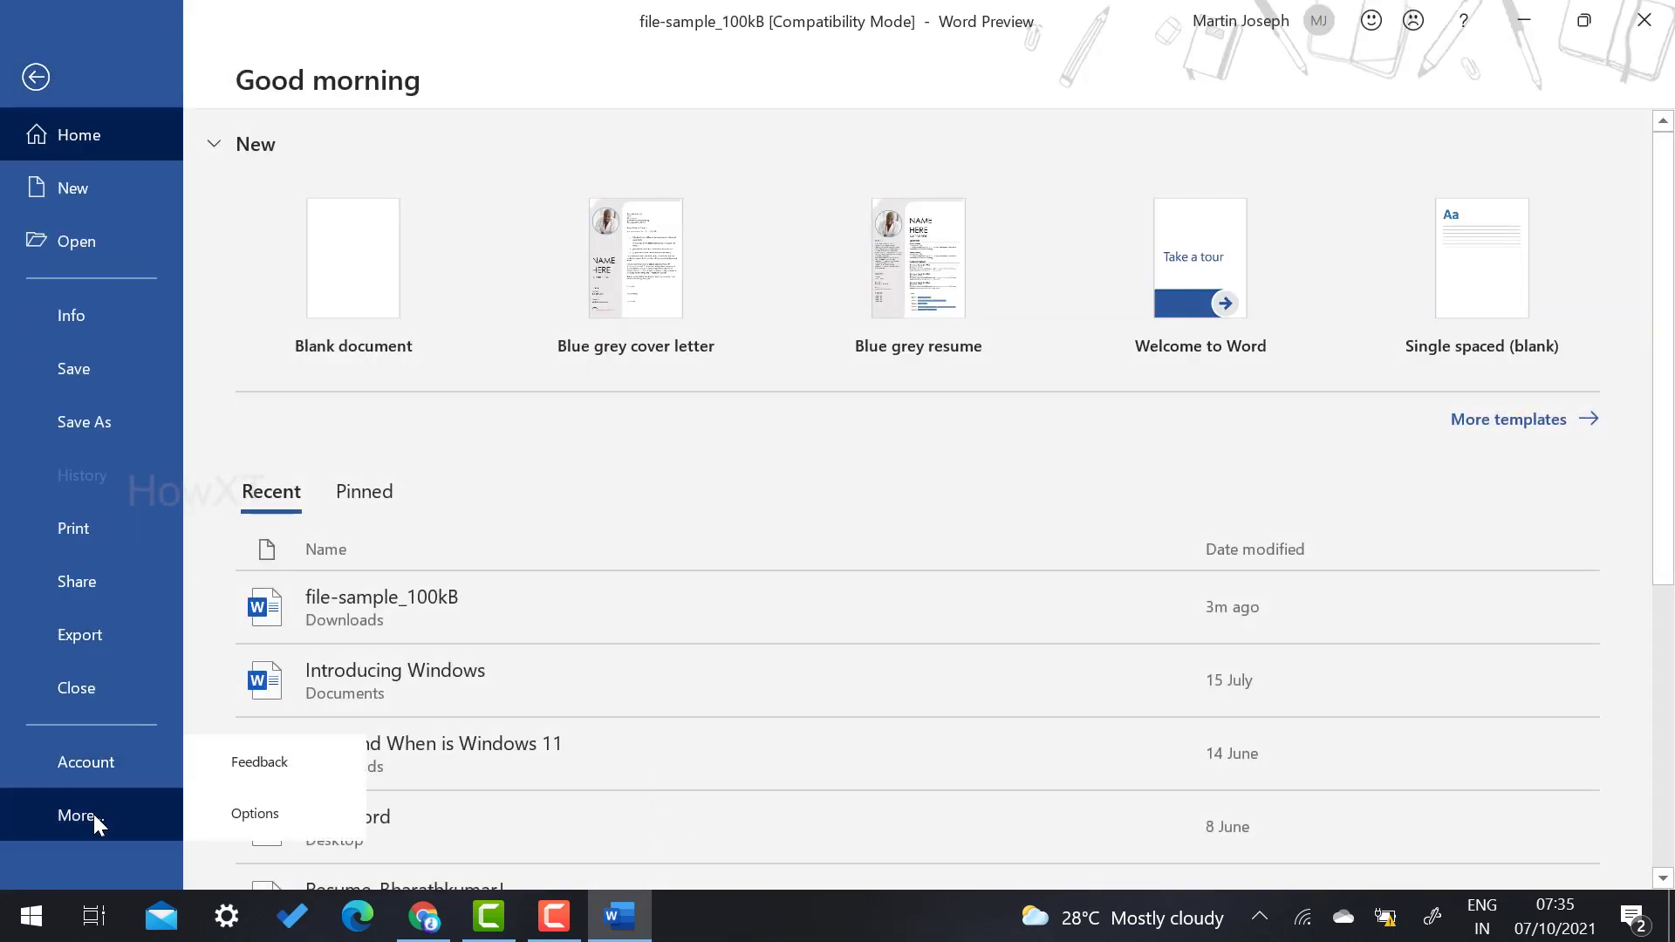
pyautogui.click(272, 824)
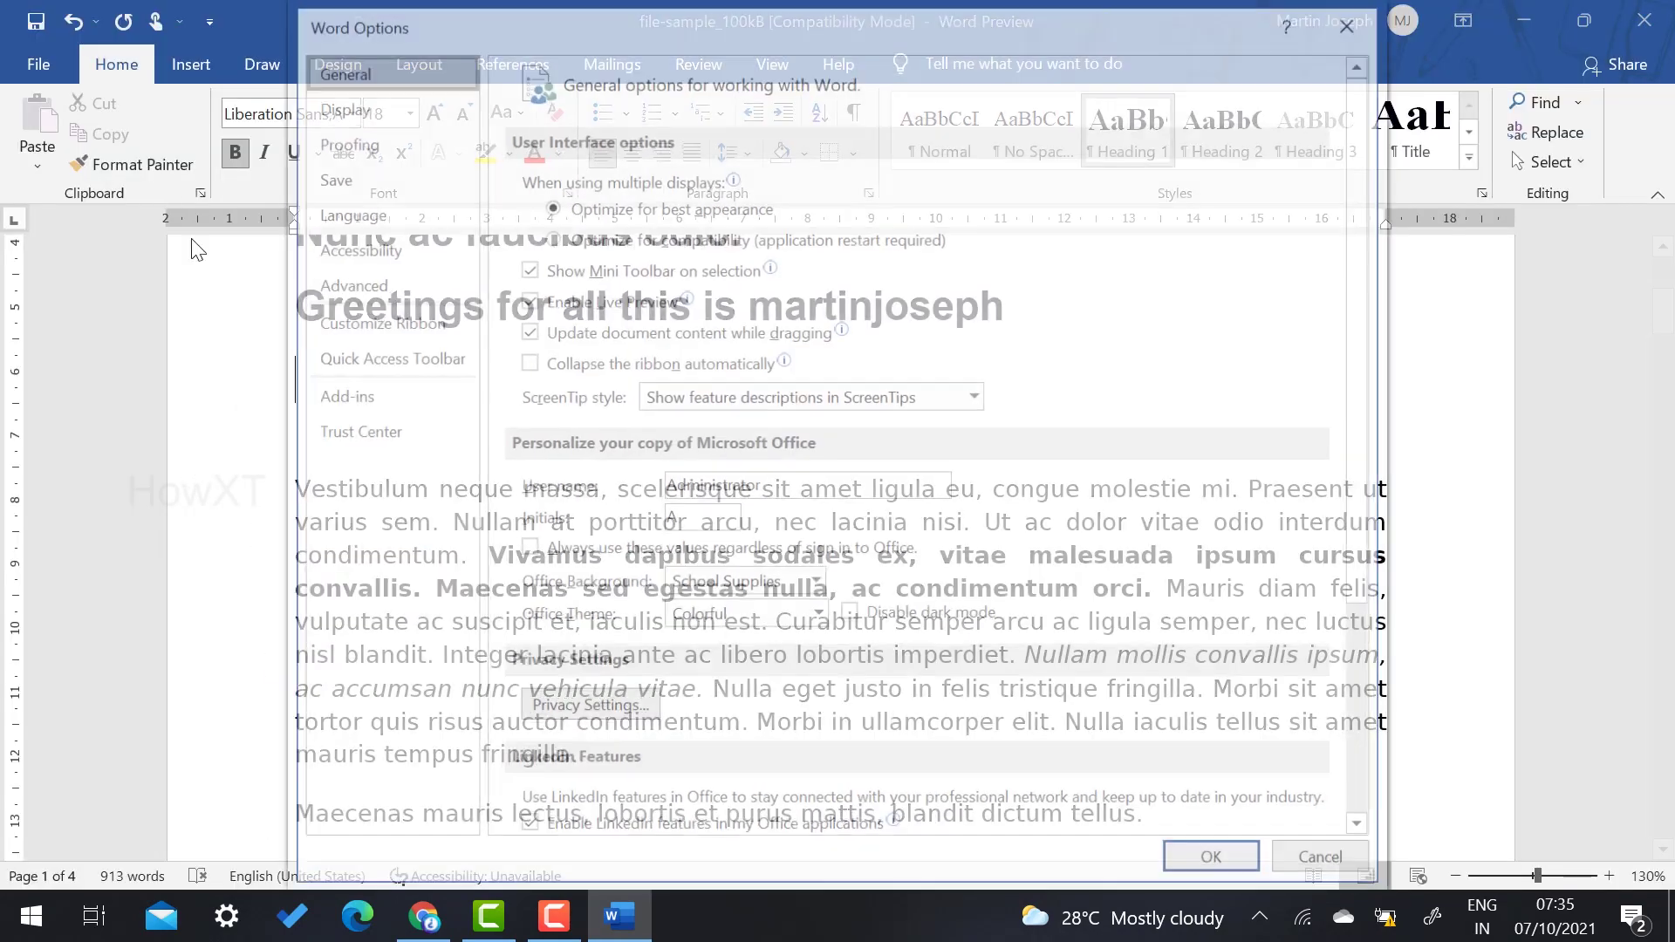
pyautogui.click(361, 142)
pyautogui.click(575, 625)
pyautogui.click(580, 654)
pyautogui.click(1216, 863)
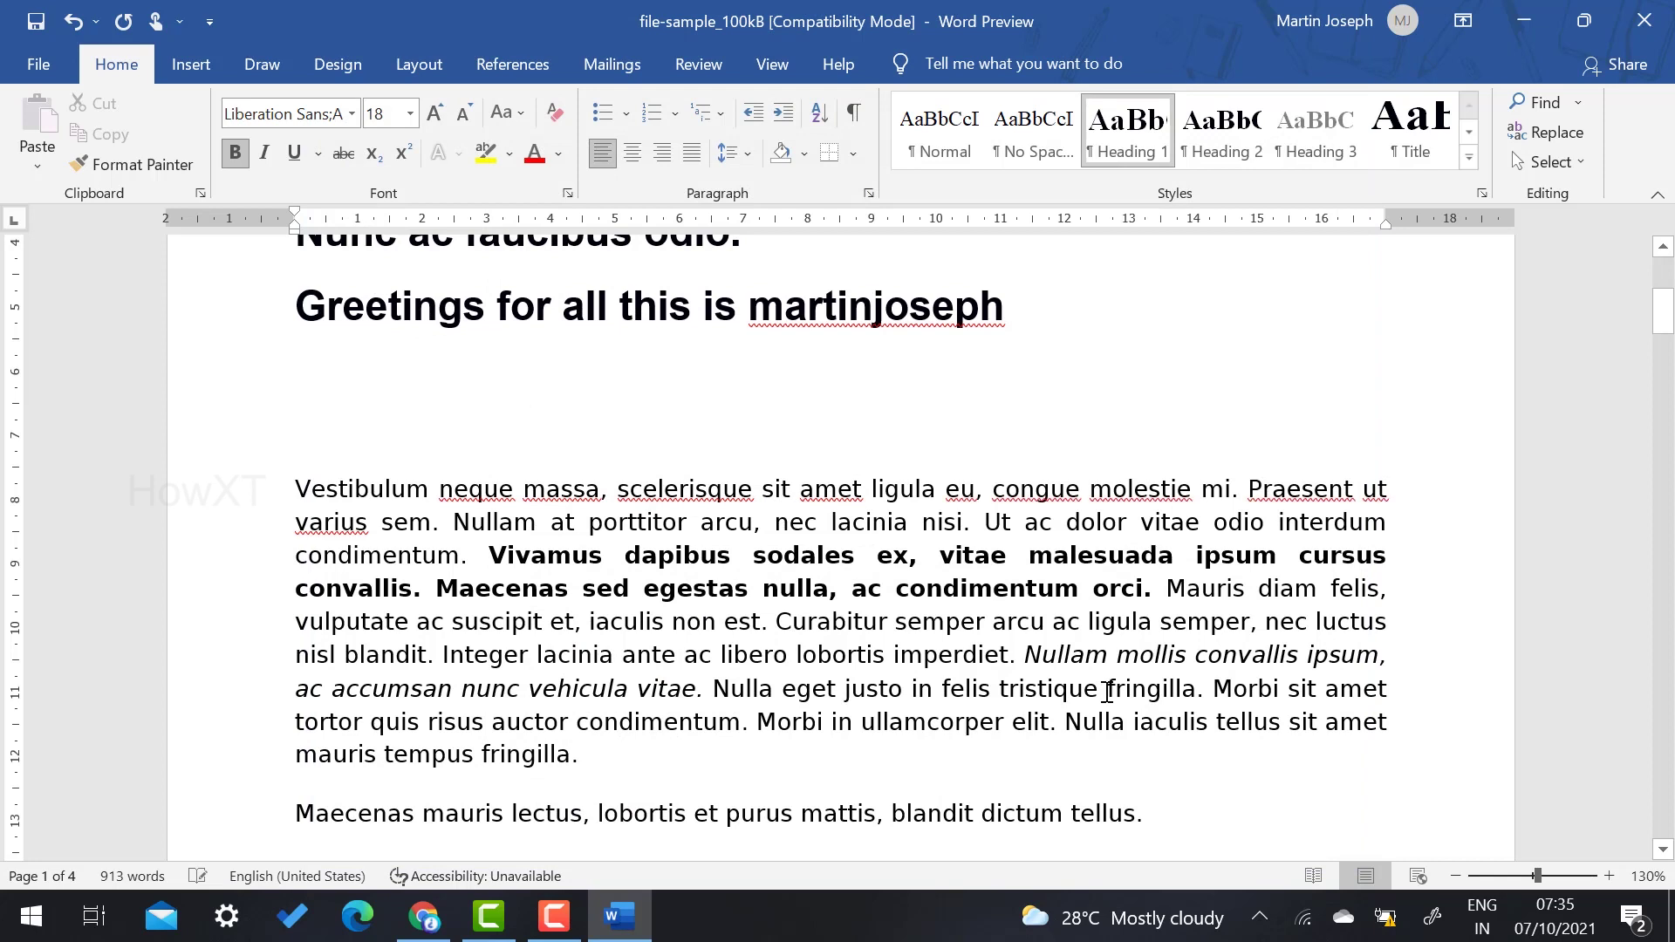